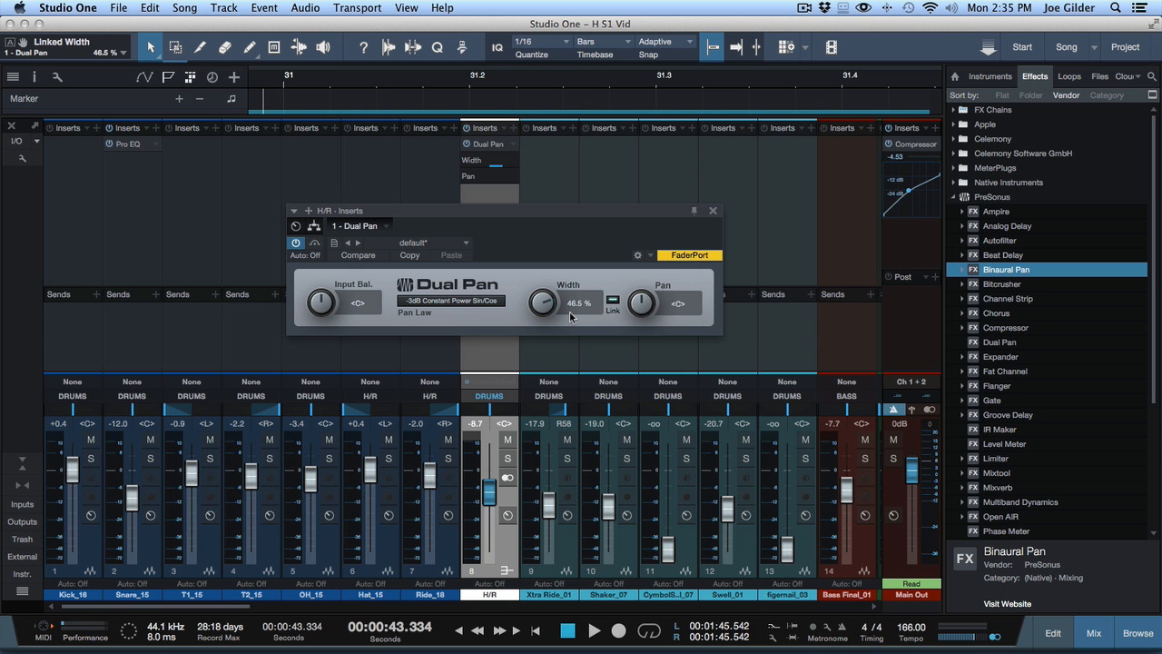
# Close the Dual Pan window and insert Binaural Pan after Dual Pan on the H/R channel
pyautogui.click(713, 210)
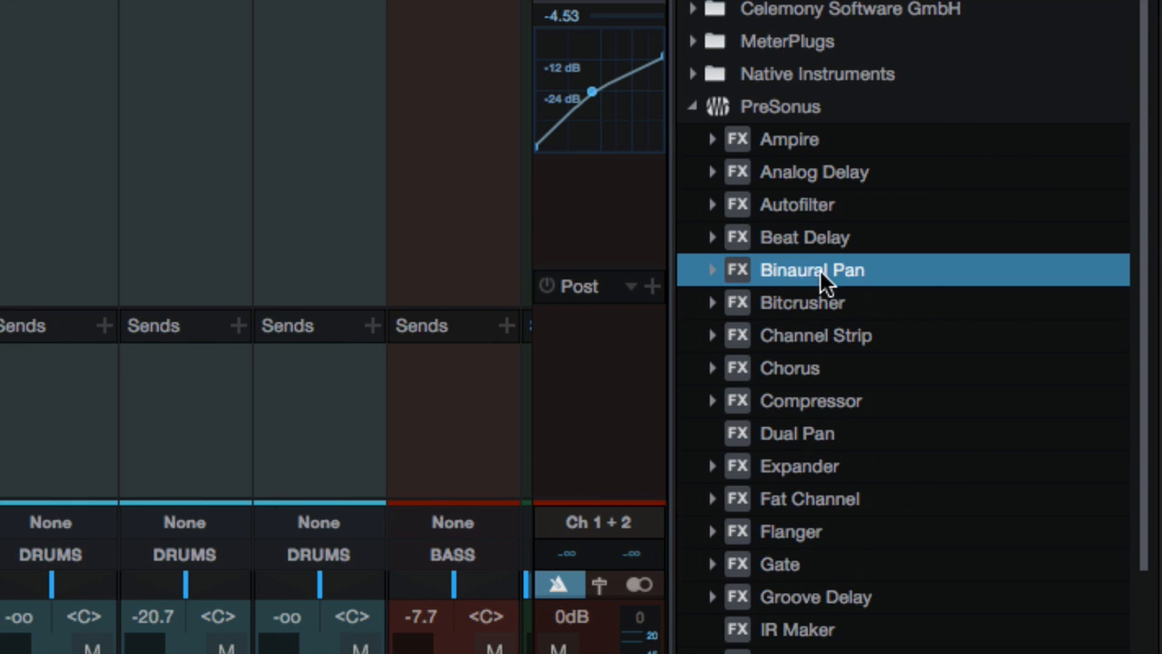
pyautogui.keyDown('super'); pyautogui.click(796, 440); pyautogui.keyUp('super')
pyautogui.doubleClick(781, 272)
pyautogui.doubleClick(781, 273)
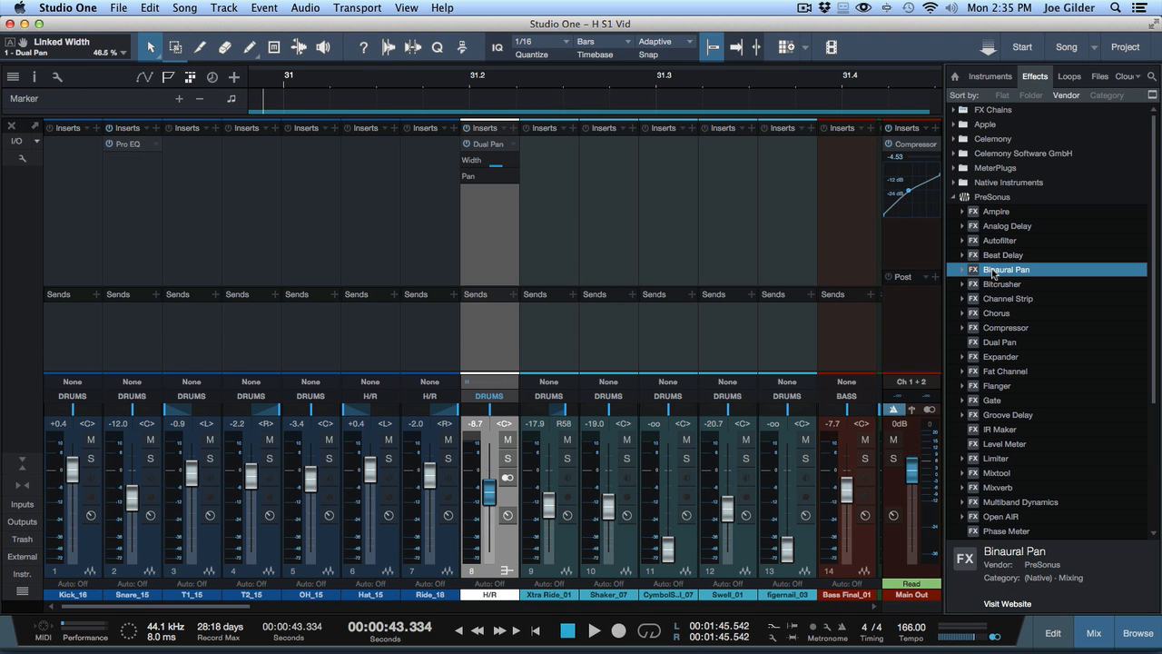
pyautogui.moveTo(992, 272); pyautogui.dragTo(543, 192)
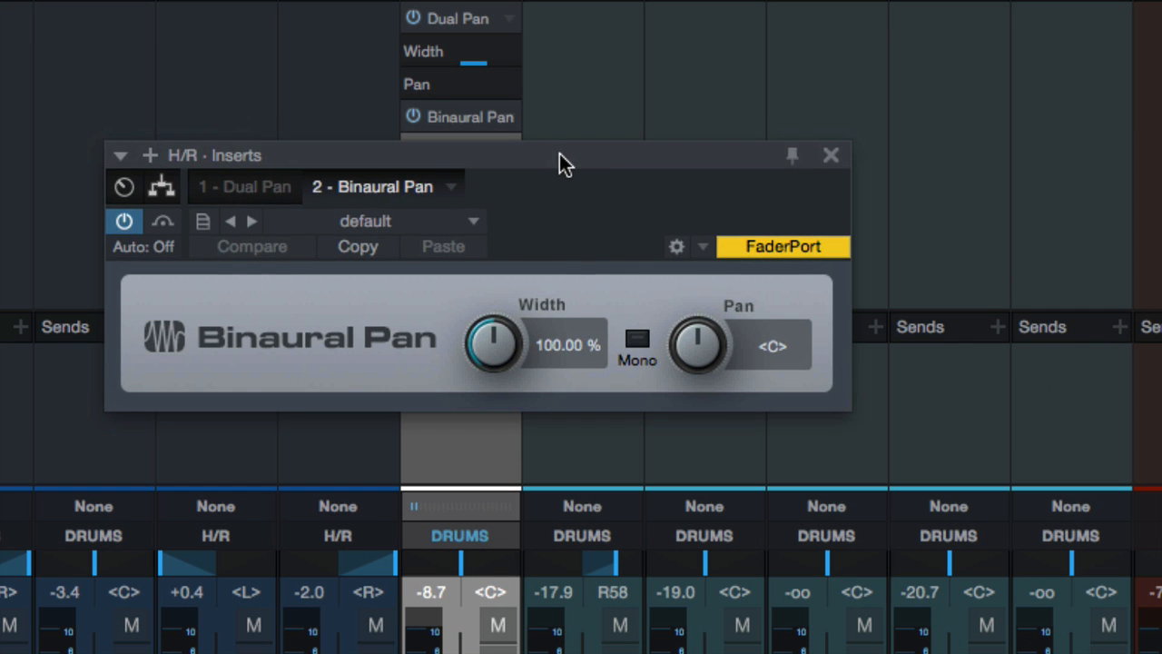
# Try the Width control and switch on Mono in the H/R channel's Binaural Pan
pyautogui.moveTo(514, 354)
pyautogui.mouseDown()
pyautogui.moveTo(511, 418)
pyautogui.moveTo(505, 338)
pyautogui.mouseUp()
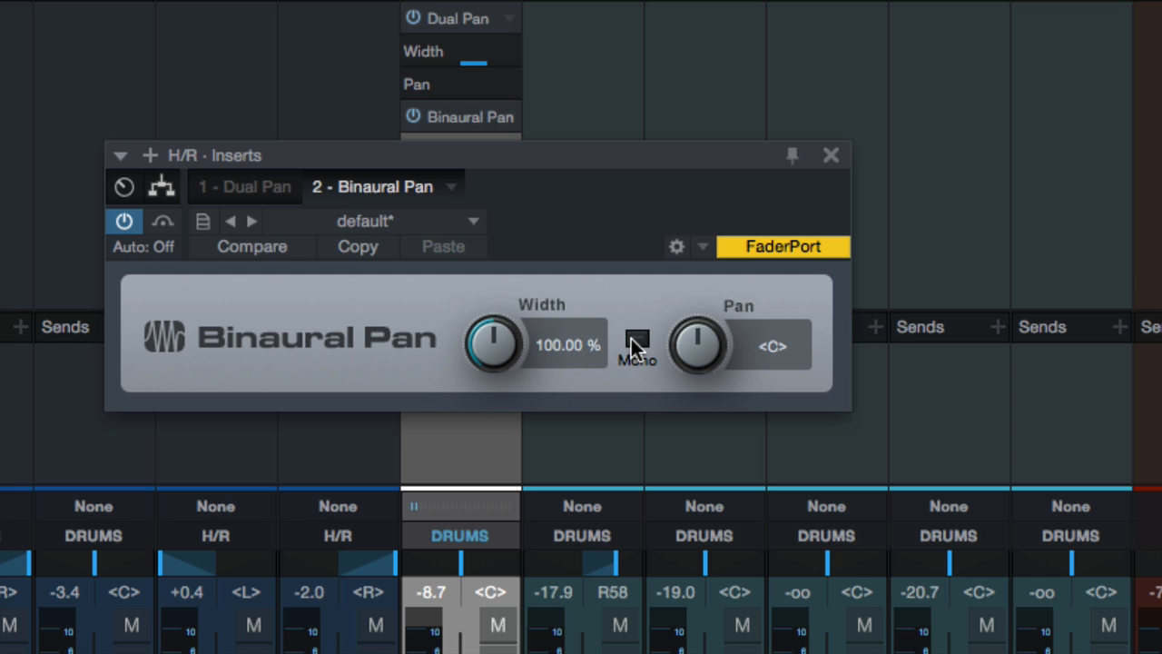
pyautogui.click(637, 339)
pyautogui.click(635, 341)
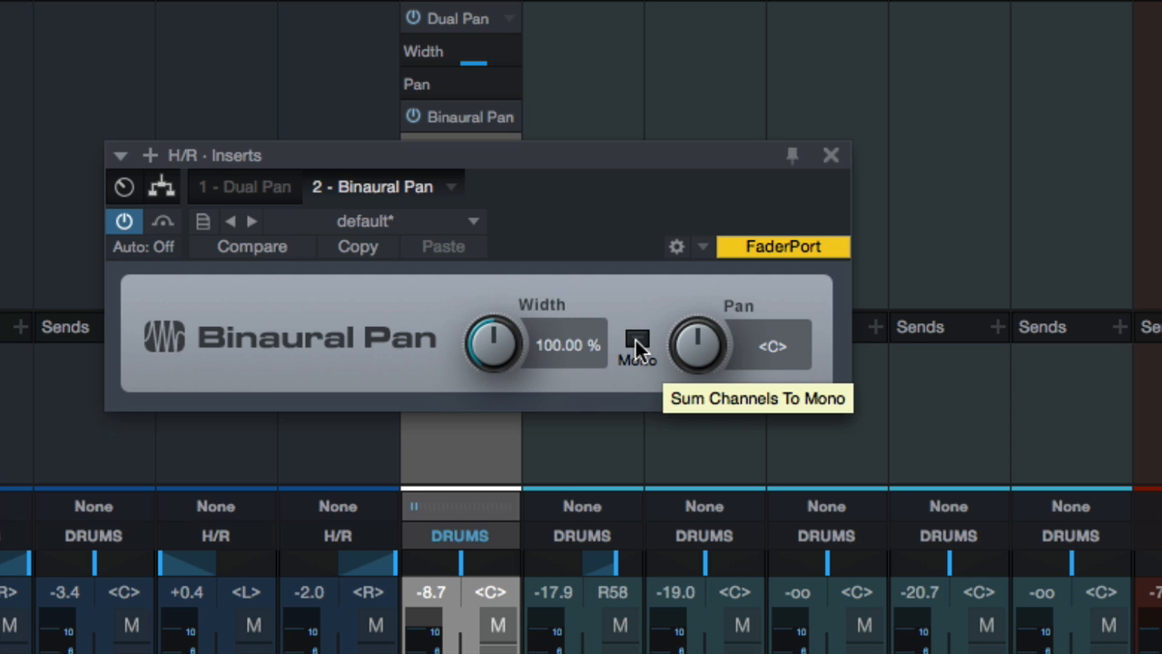
pyautogui.click(637, 341)
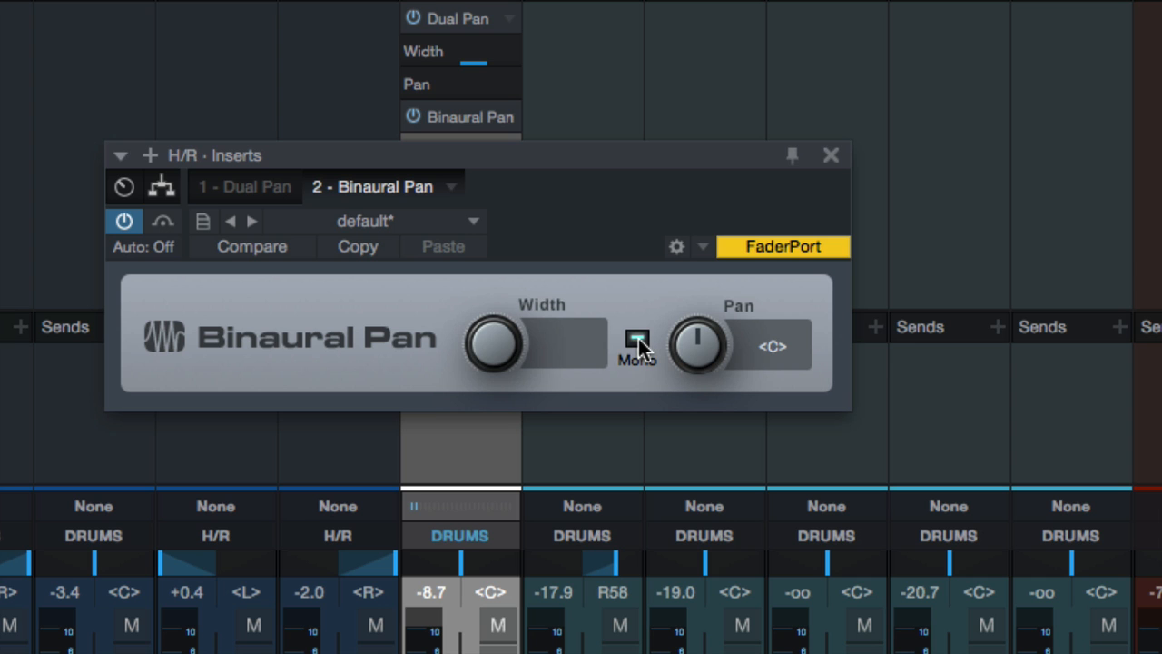
pyautogui.click(638, 341)
pyautogui.click(639, 342)
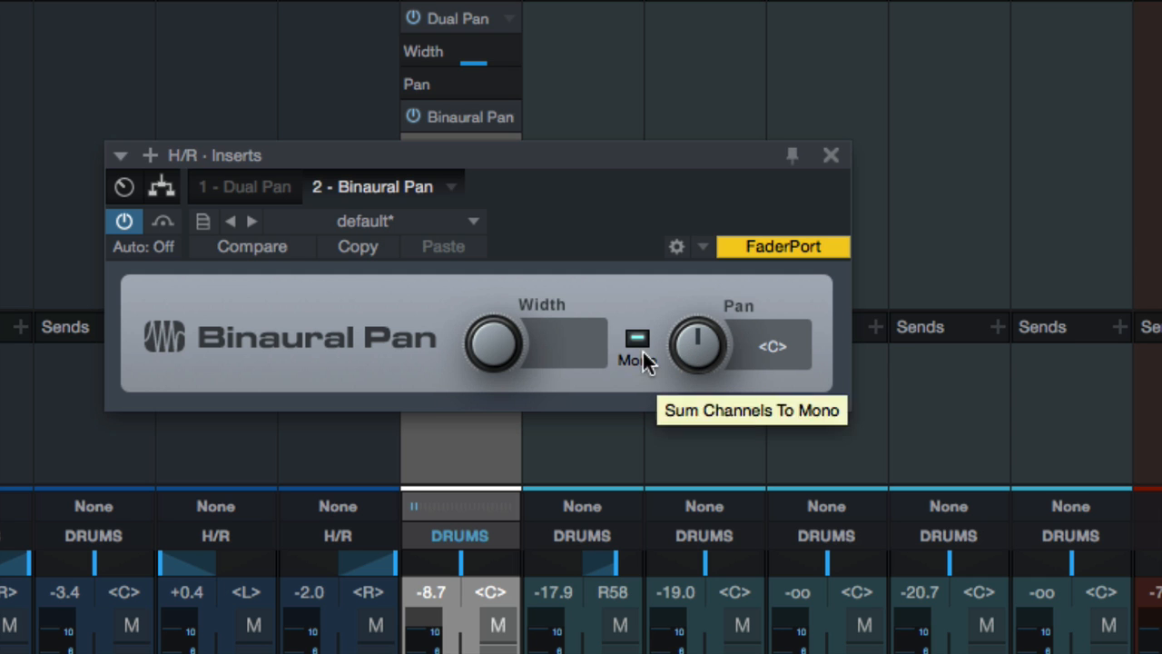
# Try the Pan control and toggle Mono on the H/R channel's Binaural Pan, leaving Mono switched off
pyautogui.moveTo(699, 349)
pyautogui.mouseDown()
pyautogui.moveTo(707, 411)
pyautogui.moveTo(704, 336)
pyautogui.mouseUp()
pyautogui.keyDown('super'); pyautogui.click(704, 336); pyautogui.keyUp('super')
pyautogui.moveTo(462, 566)
pyautogui.mouseDown()
pyautogui.moveTo(400, 556)
pyautogui.moveTo(462, 572)
pyautogui.mouseUp()
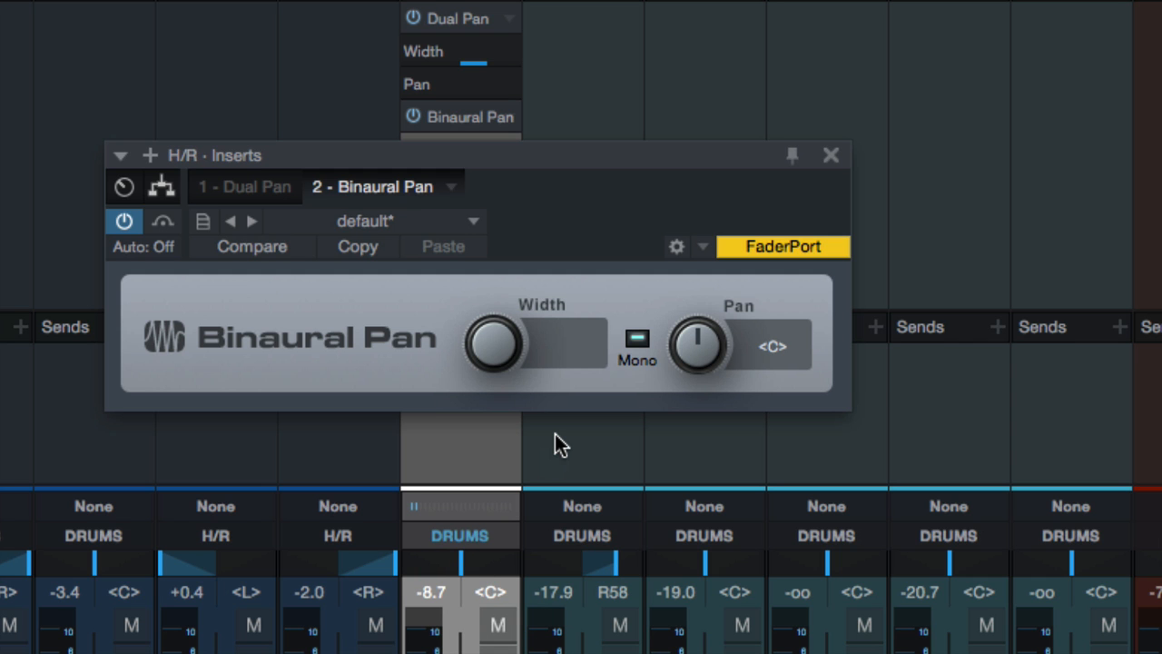
pyautogui.click(637, 339)
pyautogui.click(637, 339)
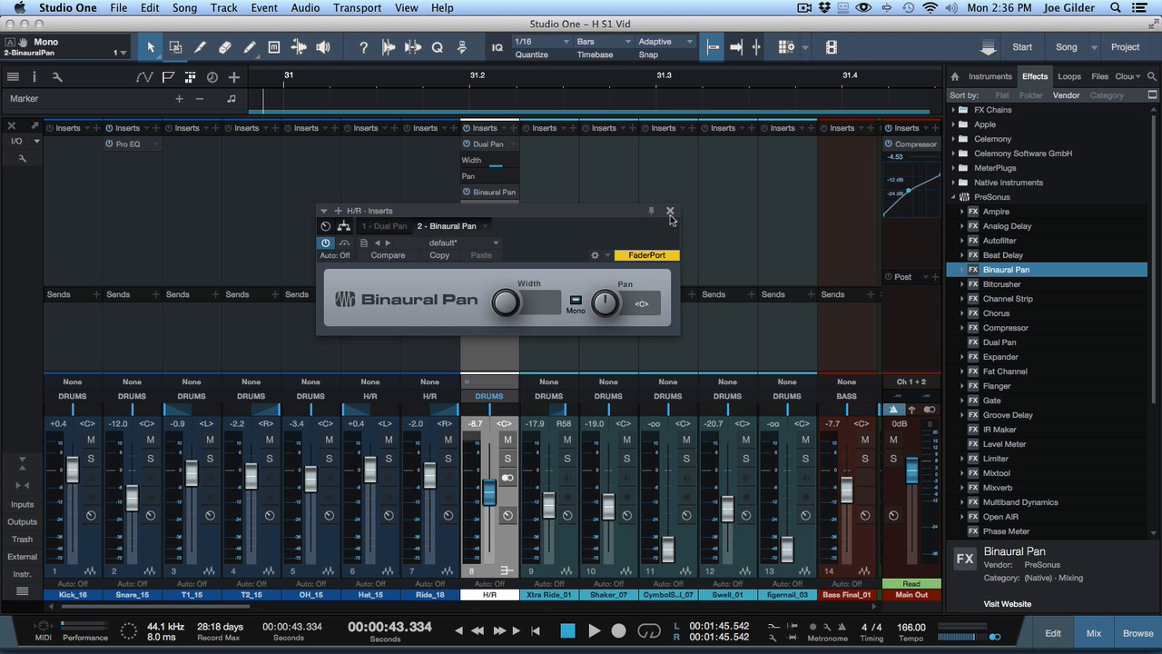
pyautogui.click(576, 302)
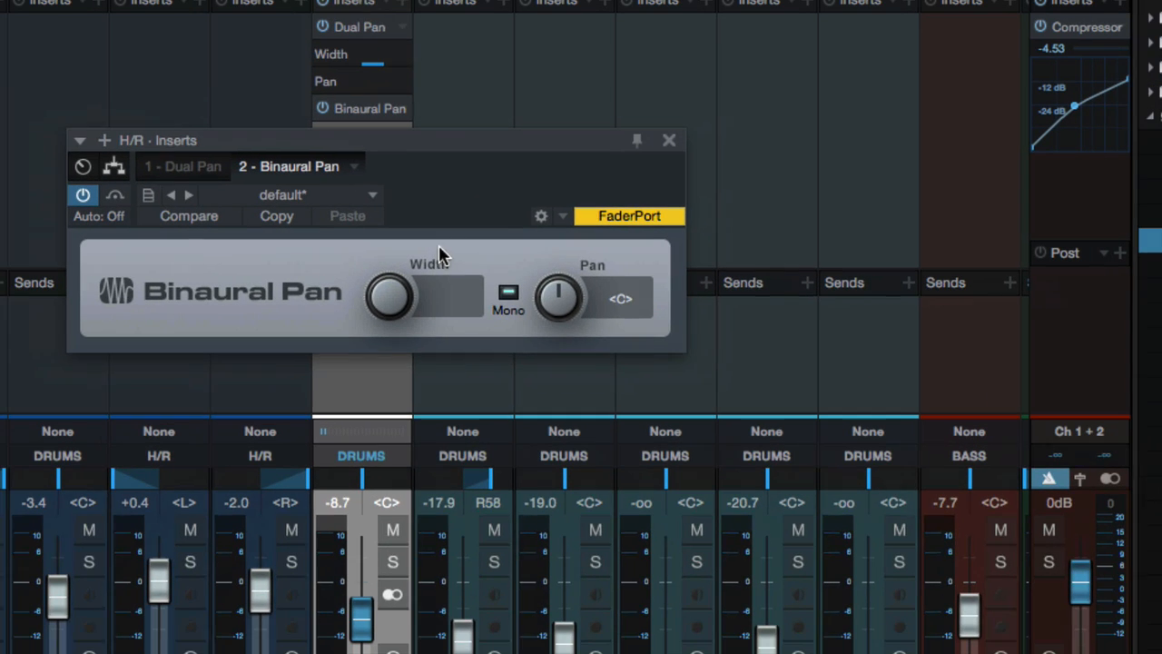
pyautogui.click(510, 296)
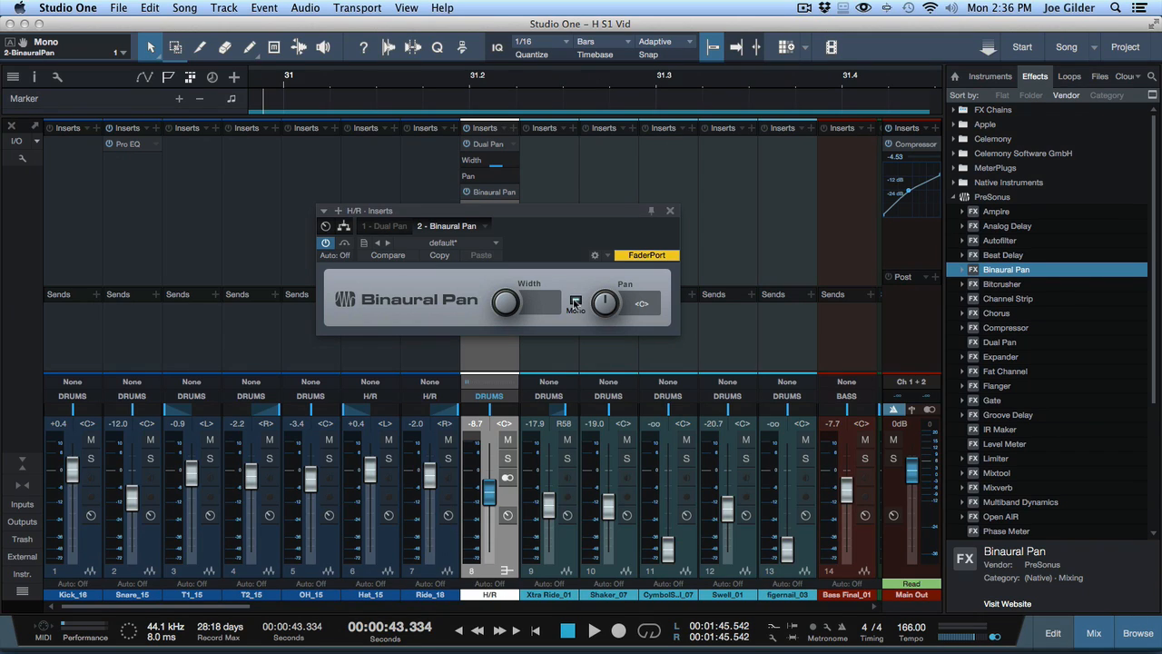
pyautogui.click(575, 302)
# Close the Binaural Pan window and remove the plug-in from the H/R channel
pyautogui.click(670, 210)
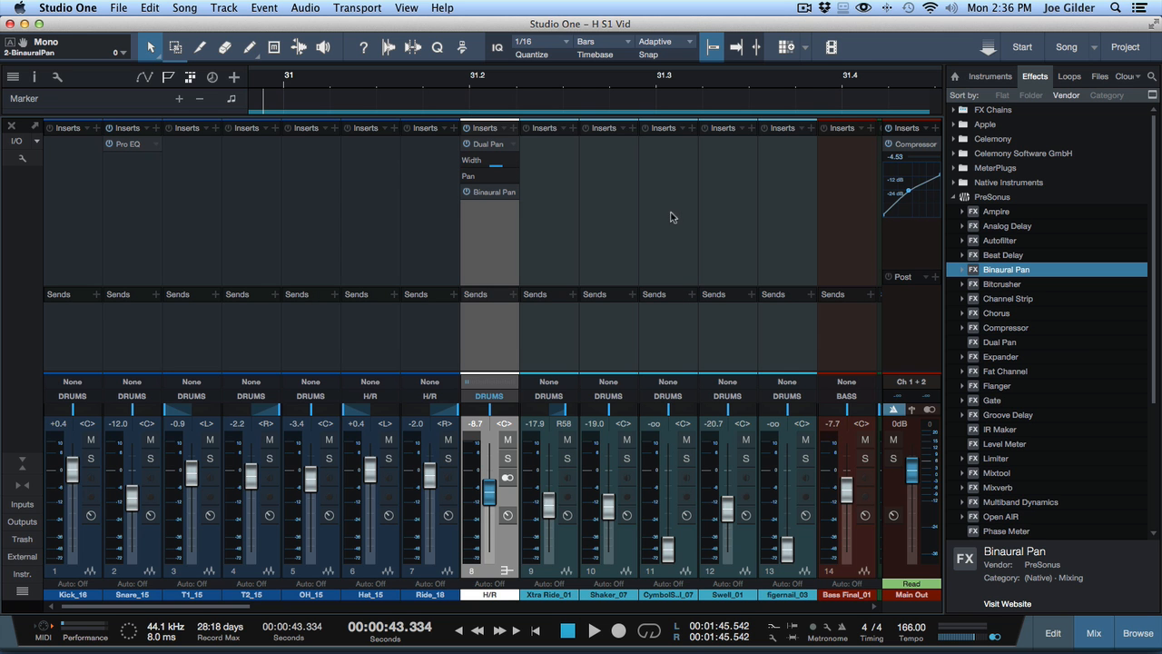
pyautogui.rightClick(494, 193)
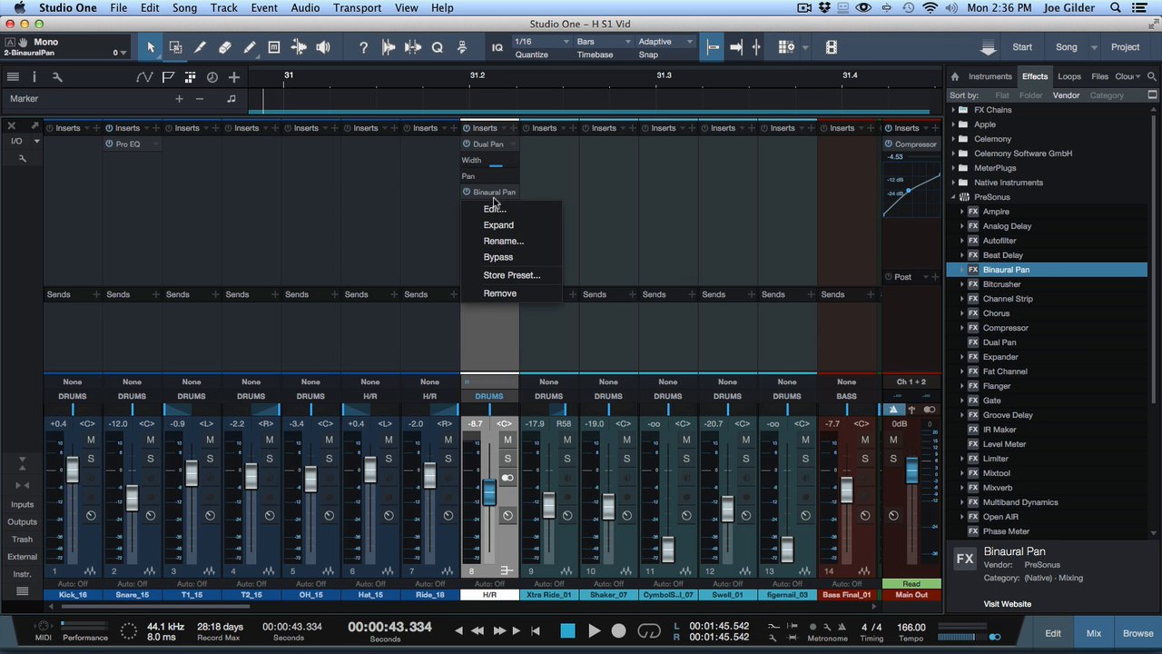
pyautogui.click(507, 294)
# Insert Binaural Pan in the post-fader section of the Main Out channel
pyautogui.hscroll(15, 579, 235)
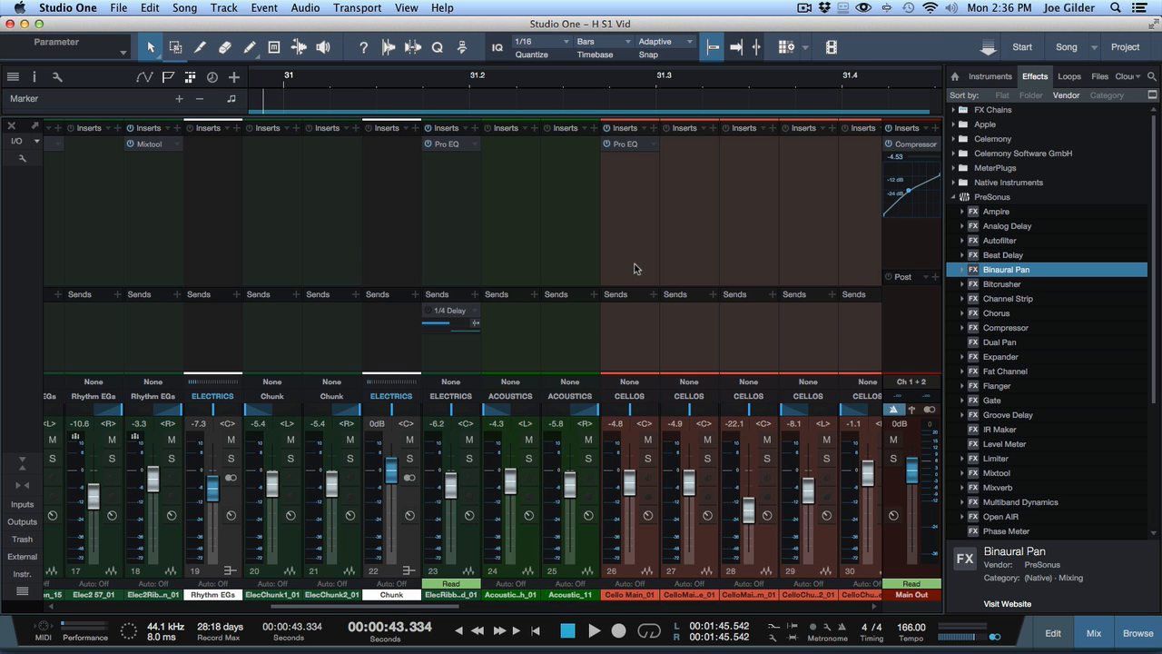
pyautogui.hscroll(20, 634, 269)
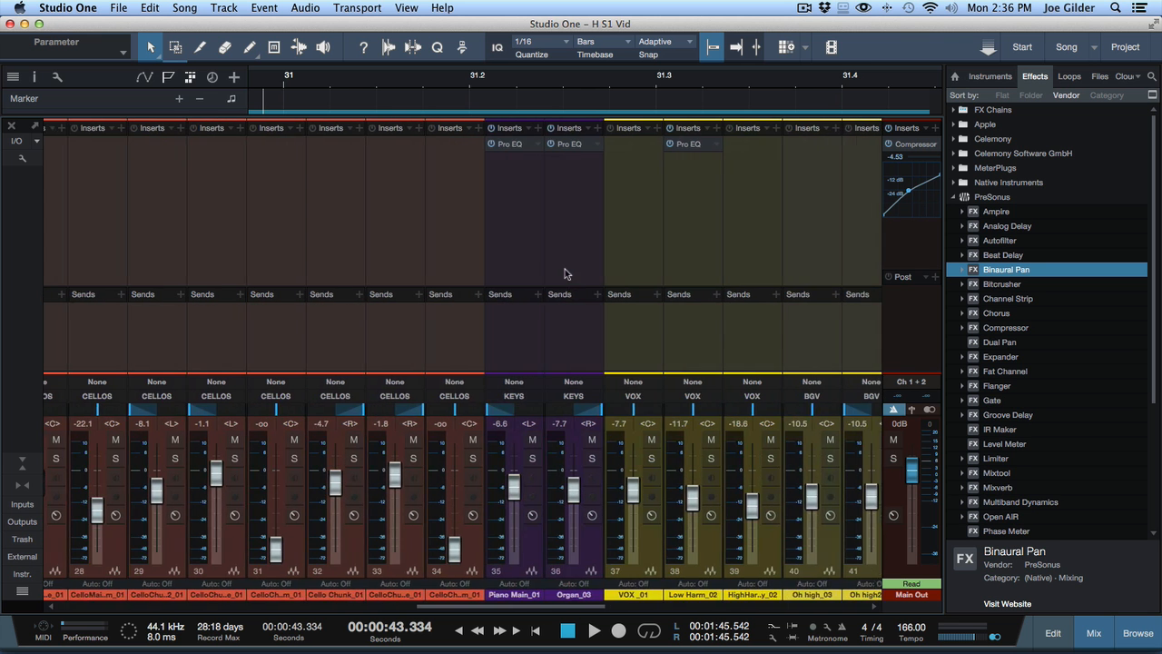
pyautogui.hscroll(1, 606, 284)
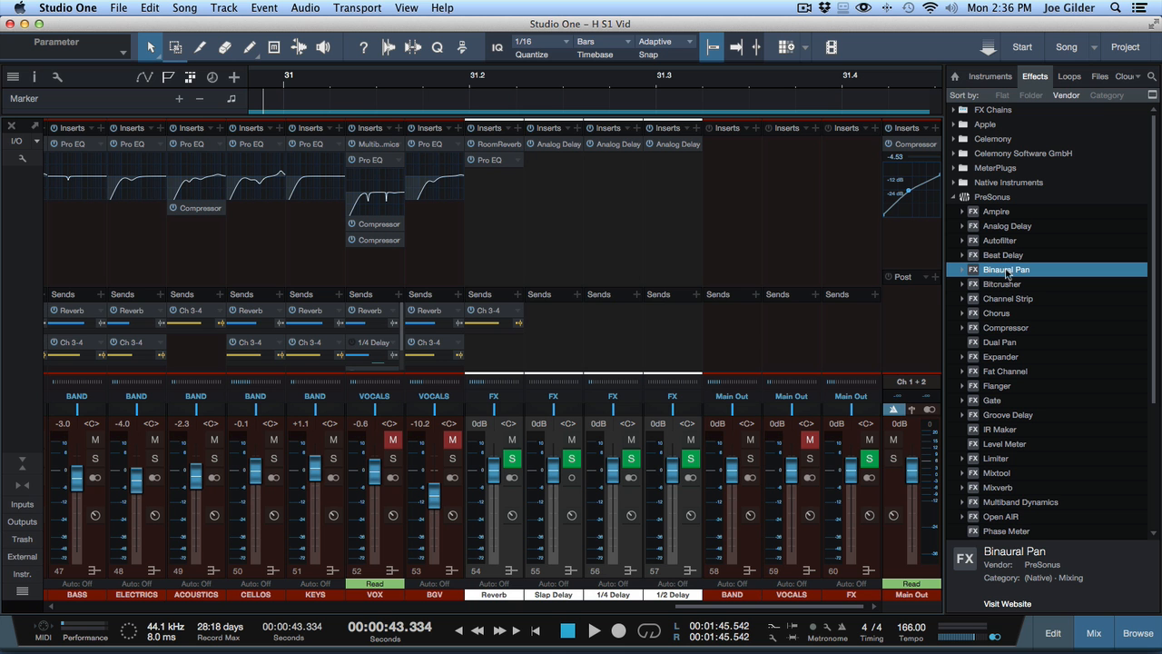
pyautogui.moveTo(1005, 272); pyautogui.dragTo(912, 305)
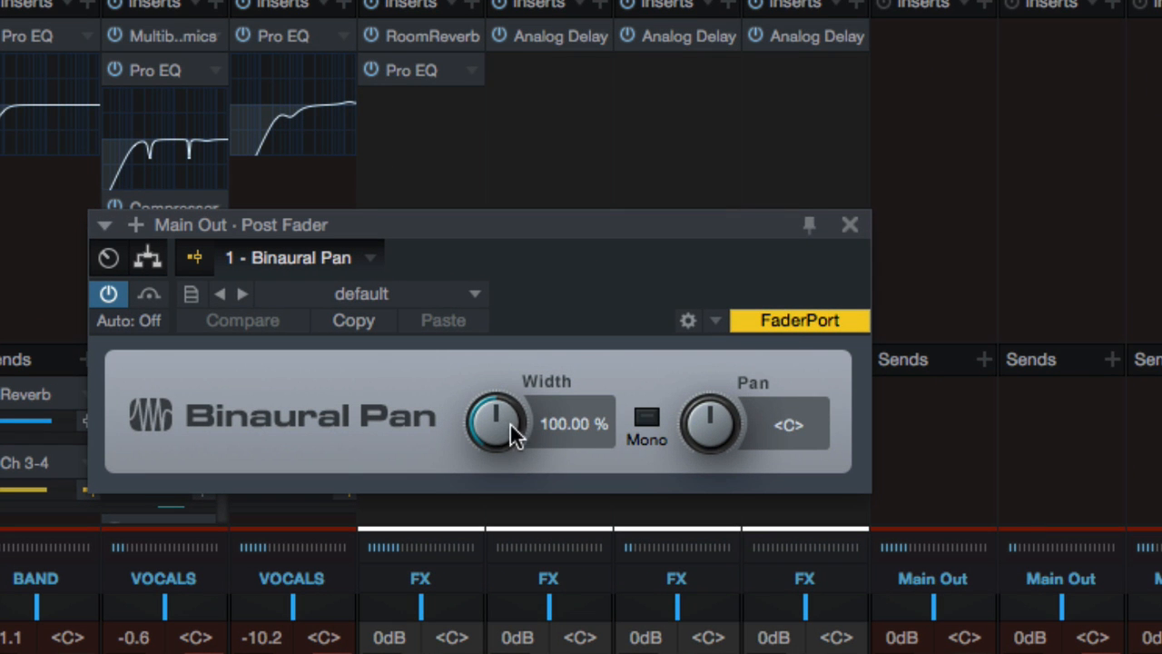
# Sweep the Width of Main Out's Binaural Pan between 0% and 200%, finishing at 104%
pyautogui.moveTo(519, 387); pyautogui.dragTo(511, 285)
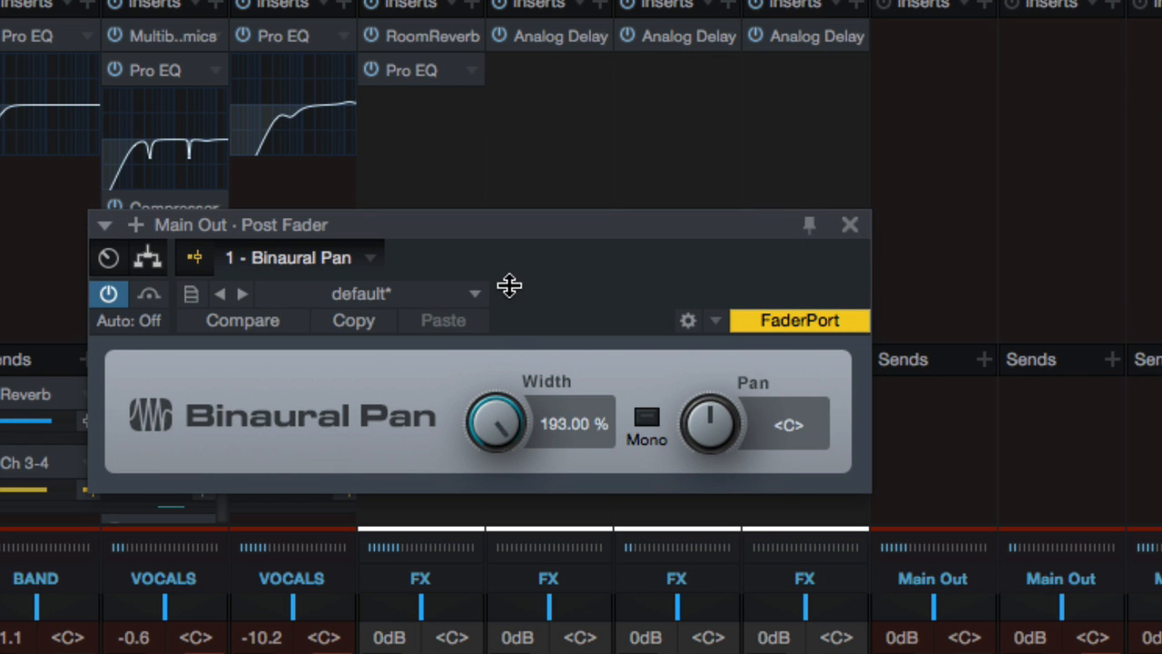
pyautogui.doubleClick(491, 411)
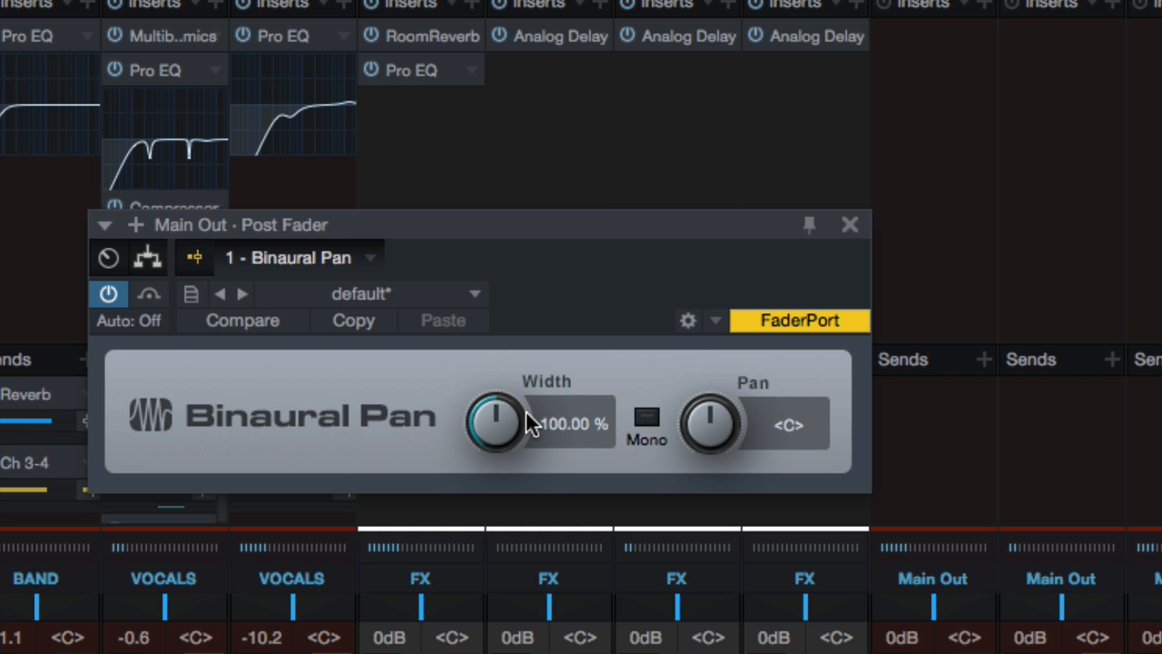
pyautogui.moveTo(506, 423); pyautogui.dragTo(500, 587)
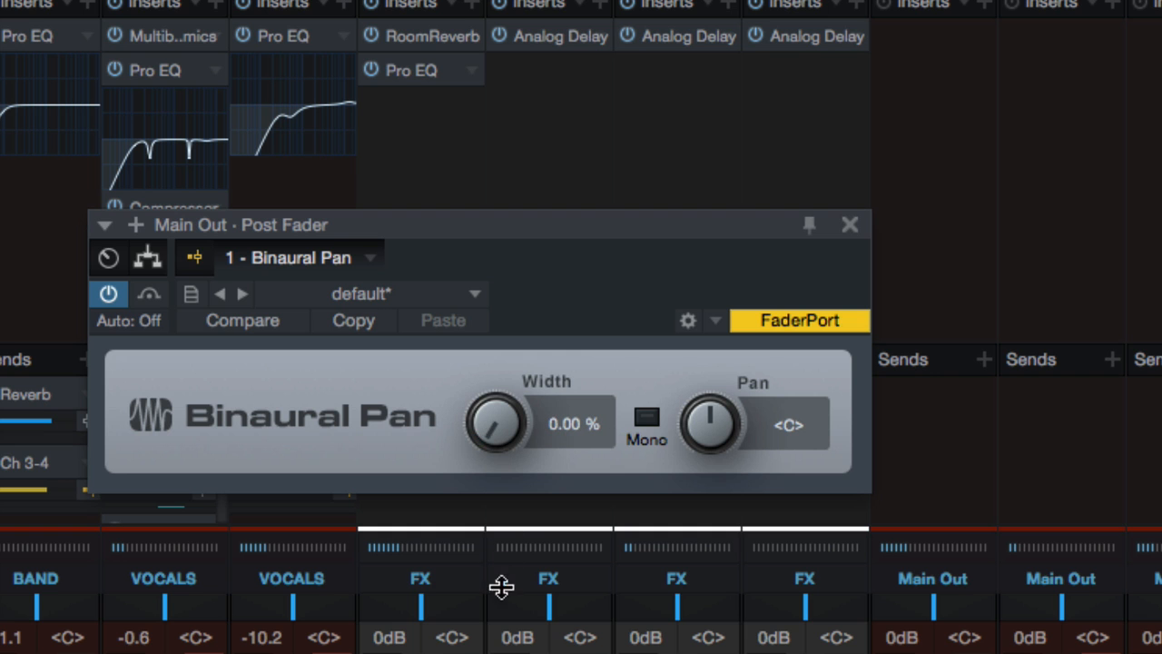
pyautogui.moveTo(495, 438); pyautogui.dragTo(485, 57)
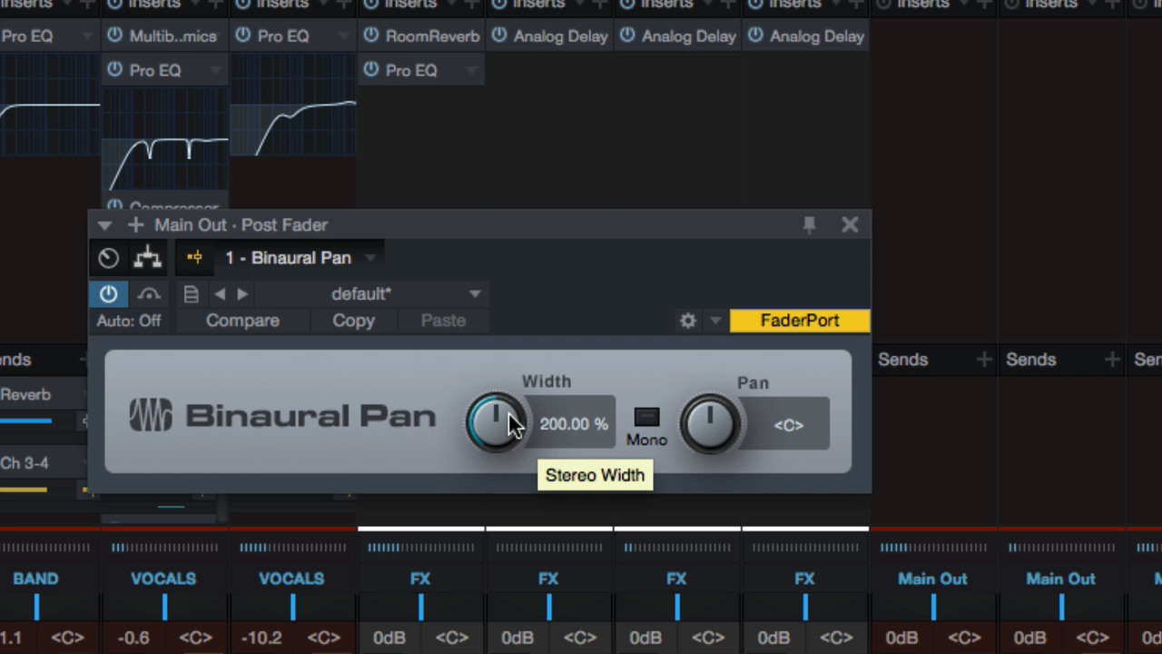
pyautogui.moveTo(513, 425); pyautogui.dragTo(530, 260)
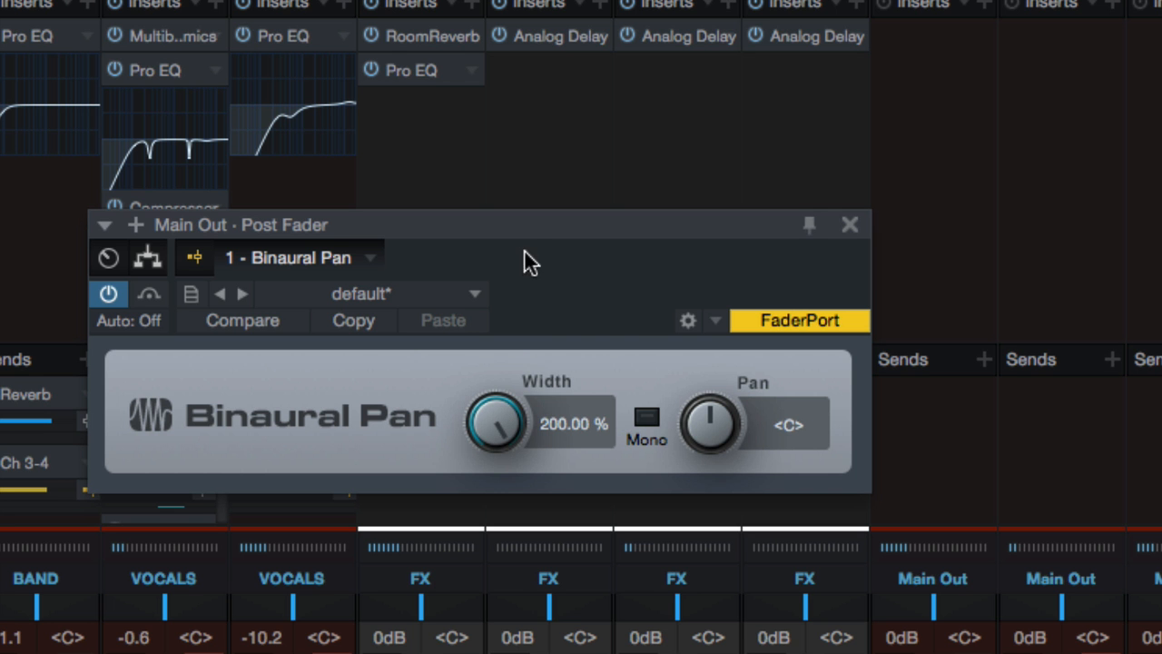
pyautogui.doubleClick(501, 433)
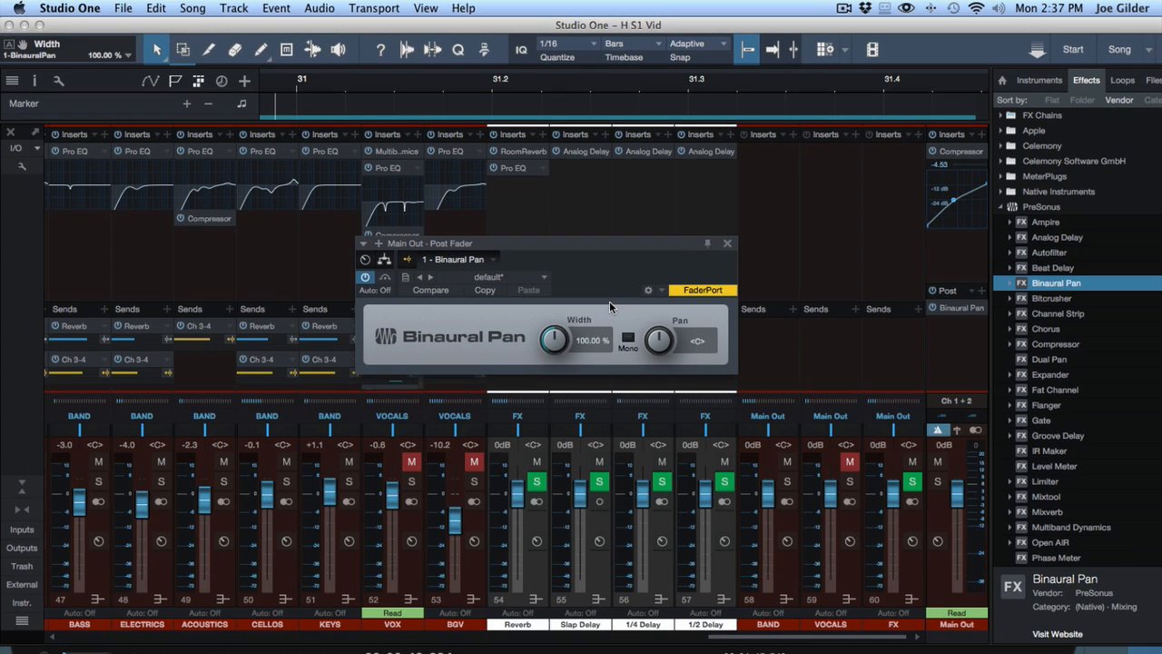
pyautogui.moveTo(545, 341); pyautogui.dragTo(581, 107)
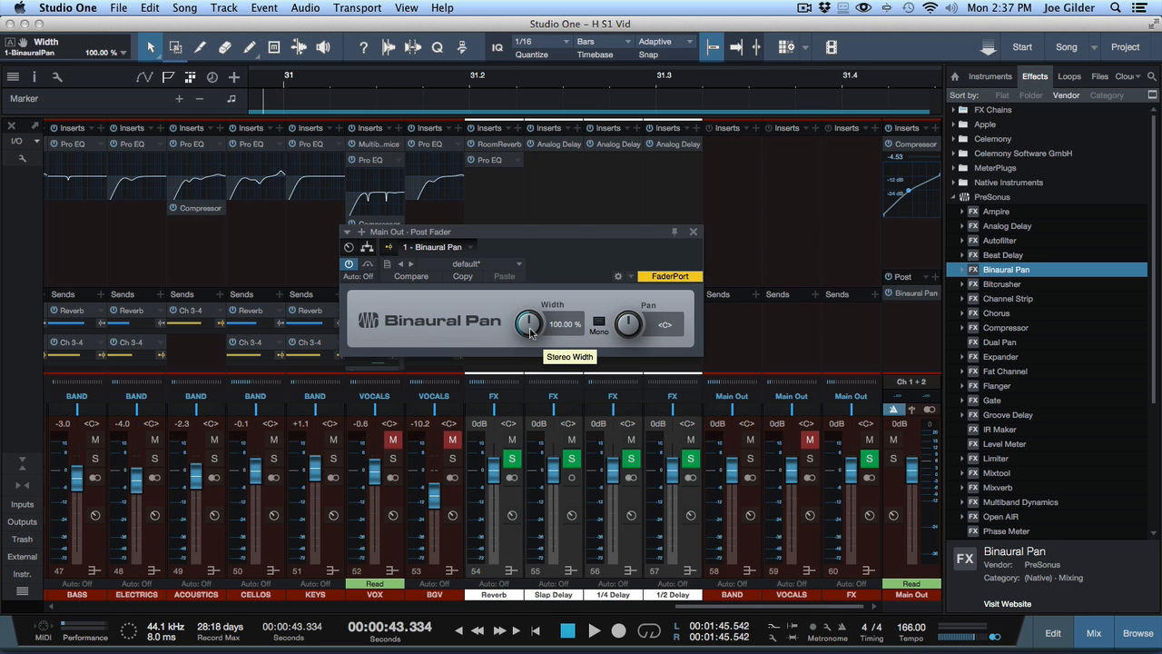
pyautogui.moveTo(531, 329); pyautogui.dragTo(501, 312)
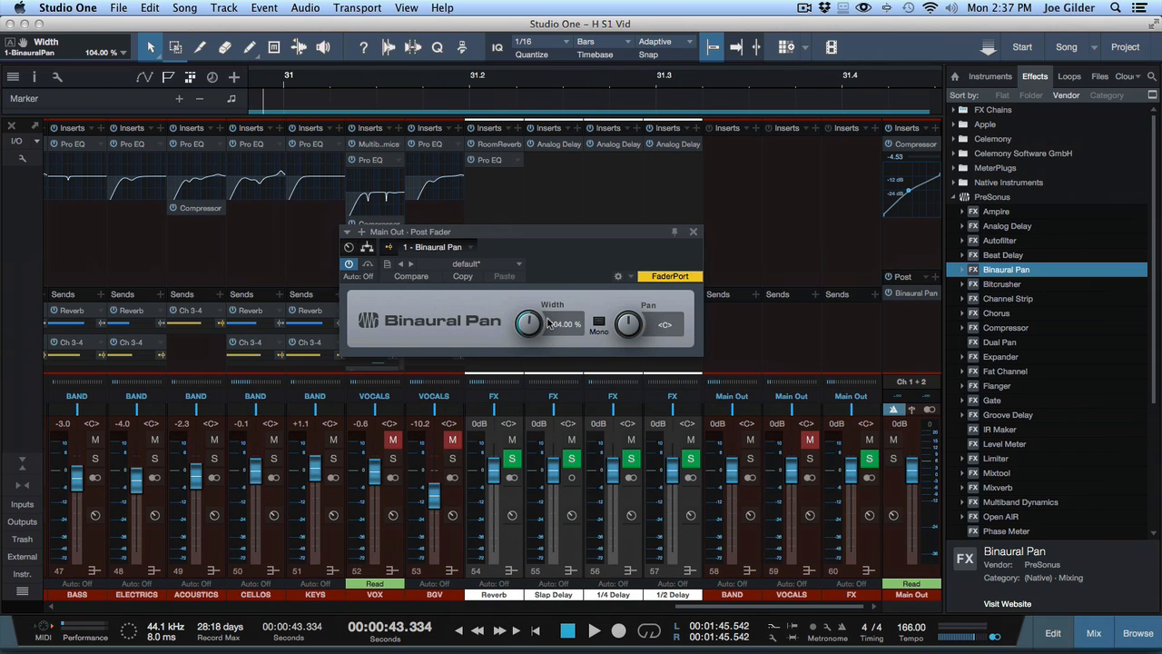
# Close the Binaural Pan window and remove the plug-in from Main Out's post-fader section
pyautogui.click(832, 134)
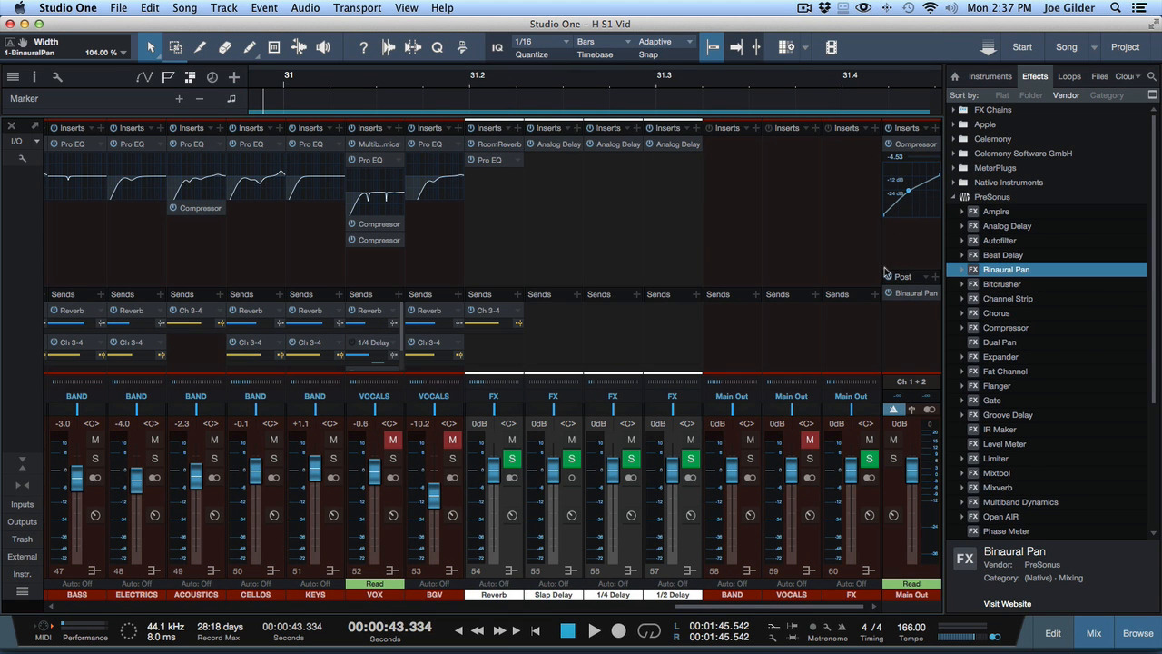
pyautogui.rightClick(910, 298)
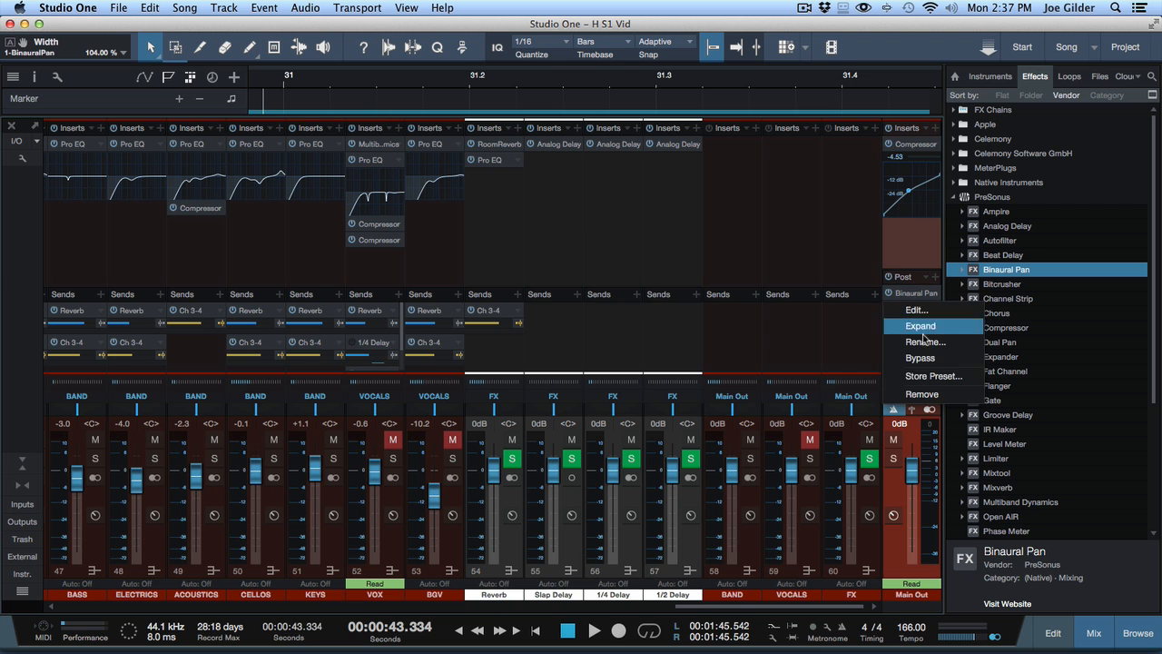
pyautogui.click(918, 394)
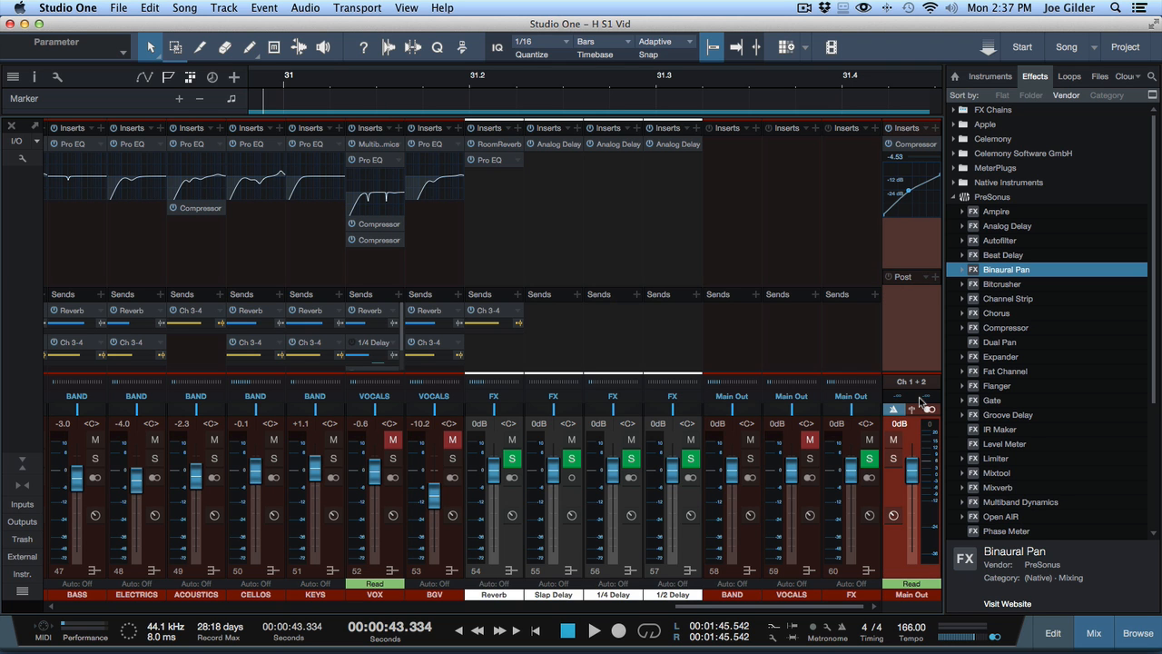
# Insert Binaural Pan after Pro EQ on the Reverb FX channel and close its window
pyautogui.click(534, 220)
pyautogui.click(486, 211)
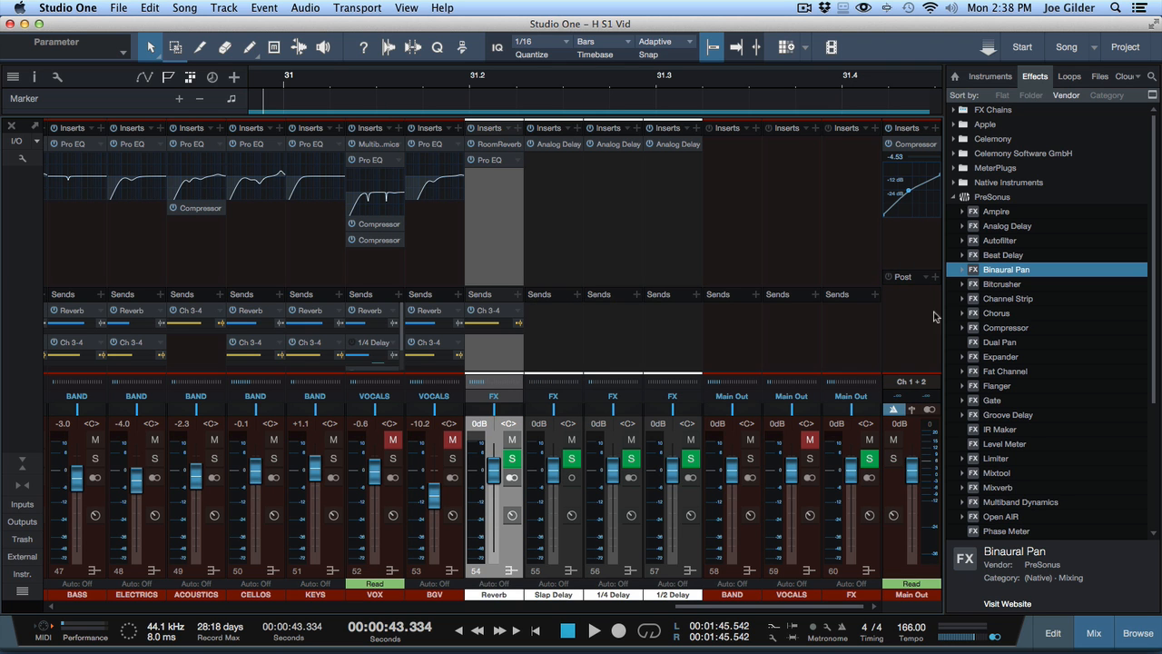
pyautogui.click(914, 244)
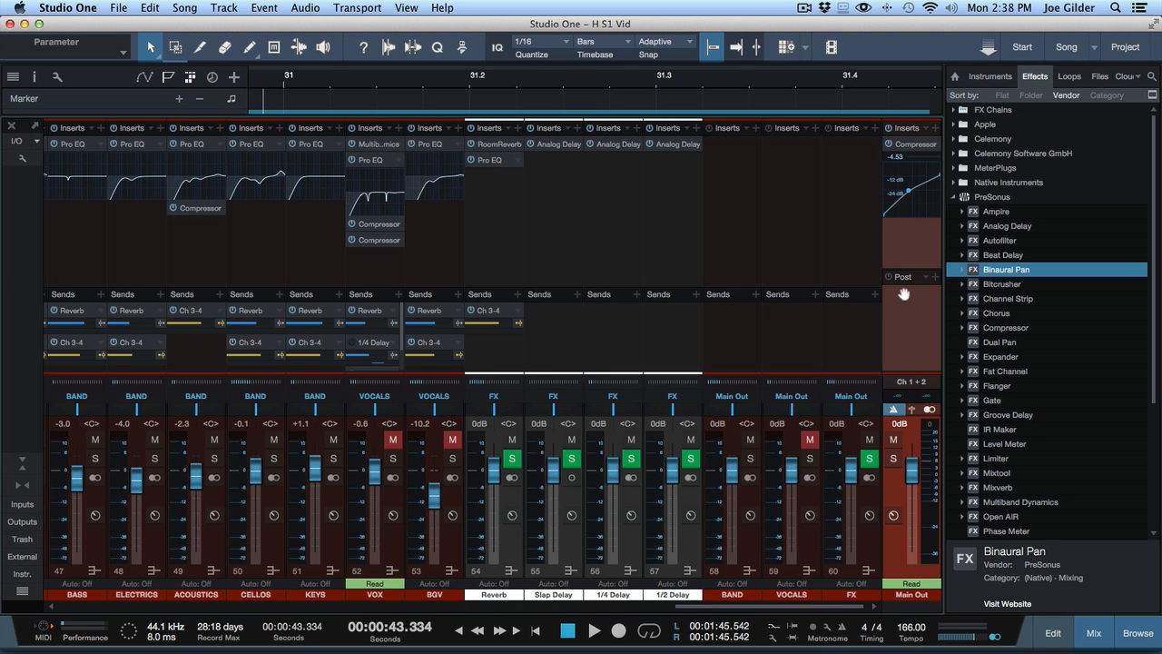
pyautogui.click(495, 250)
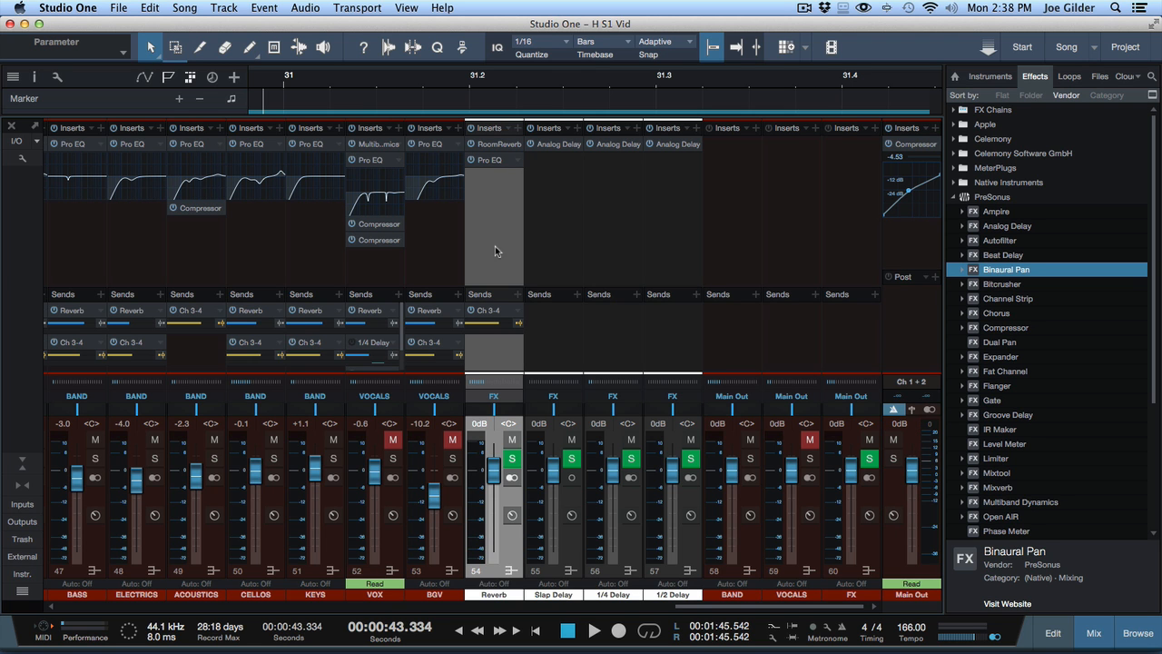
pyautogui.moveTo(1032, 273); pyautogui.dragTo(482, 235)
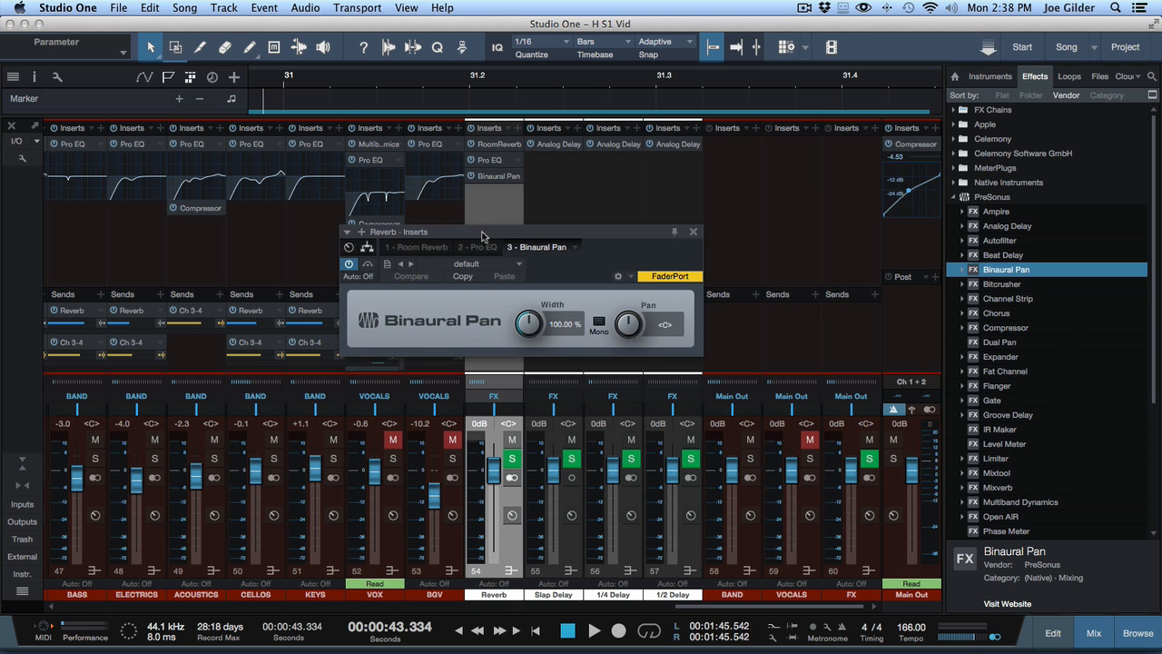
pyautogui.click(694, 233)
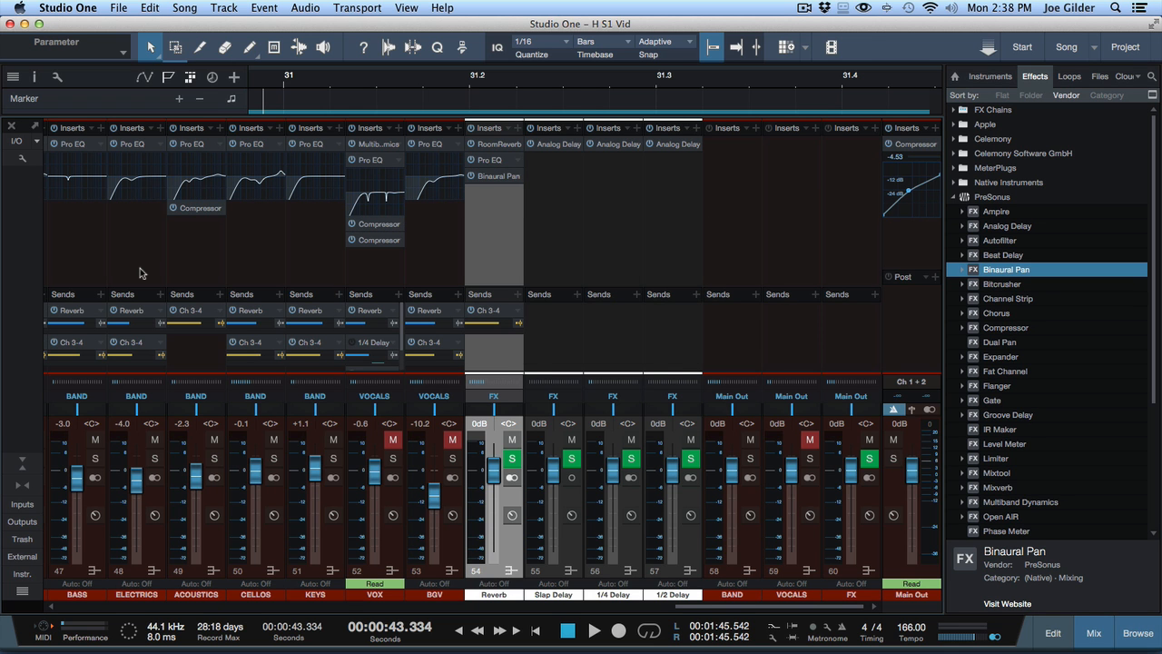
# Solo the DRUMS bus and play the song briefly to hear it with the reverb
pyautogui.hscroll(-2, 91, 382)
pyautogui.click(86, 458)
pyautogui.press('space')
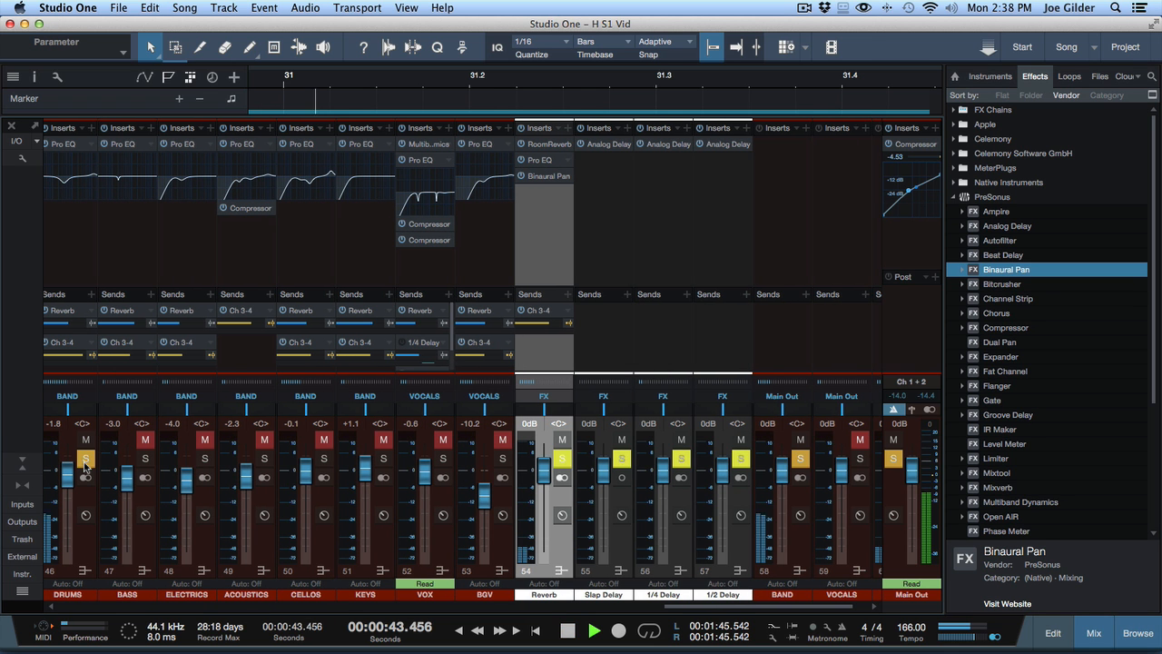
pyautogui.press('space')
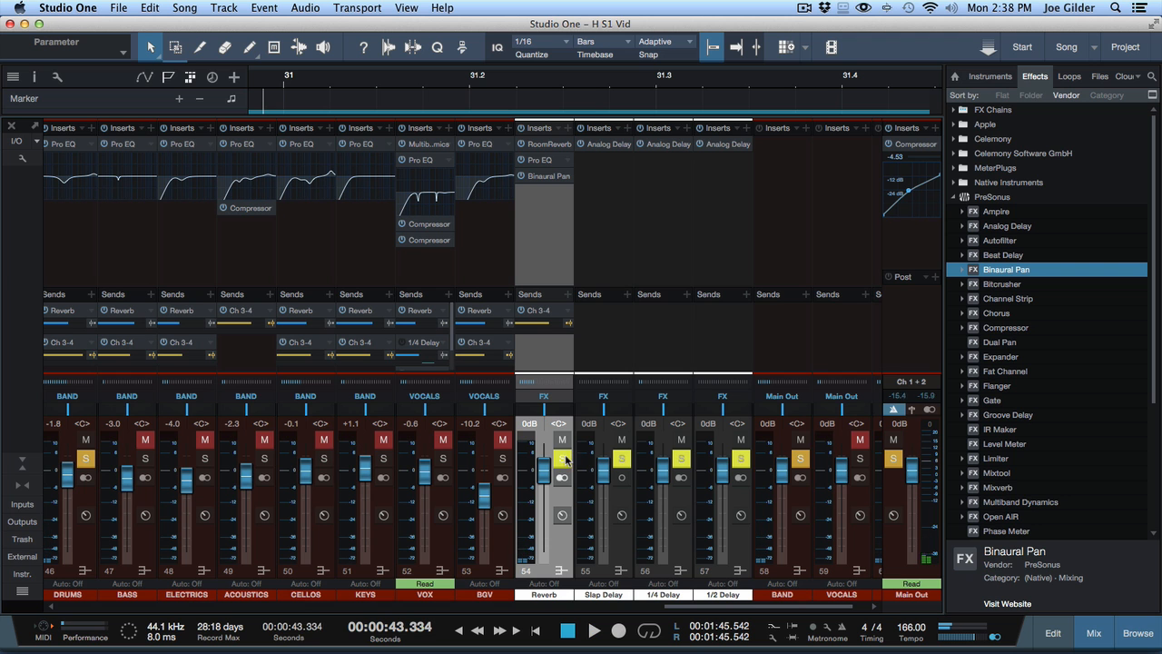
# Switch the solo from the DRUMS bus to the Reverb channel and play the song briefly
pyautogui.click(564, 459)
pyautogui.click(566, 460)
pyautogui.press('space')
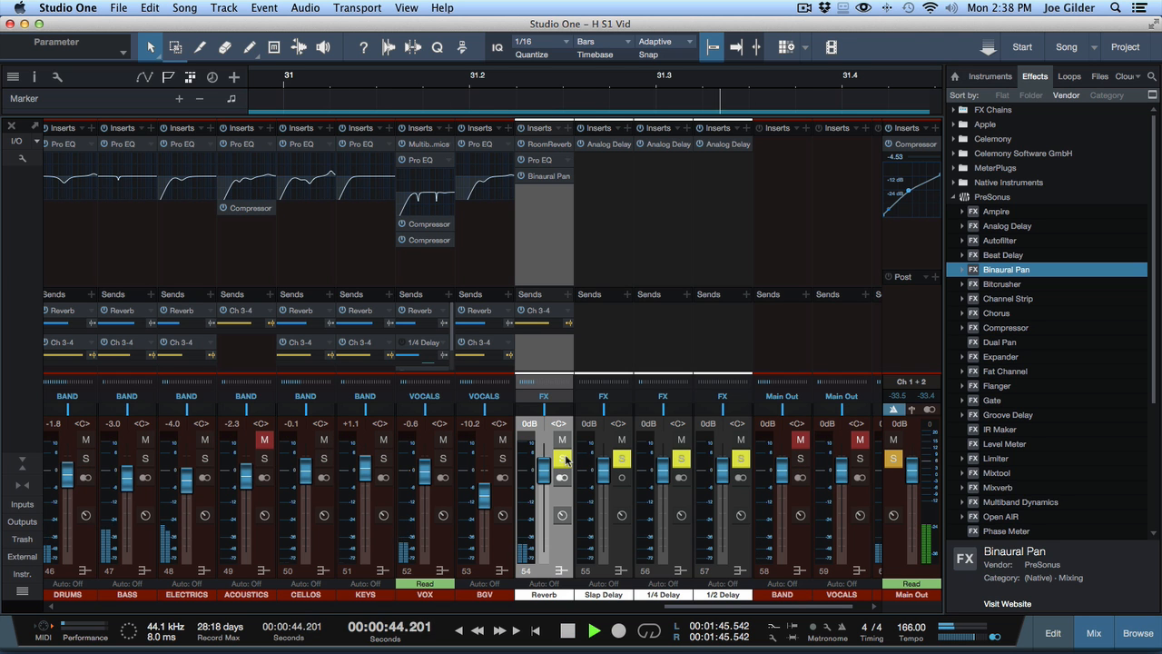
pyautogui.press('space')
# Turn off the VOX channel's Reverb send while the song plays, and stop playback
pyautogui.click(434, 440)
pyautogui.press('space')
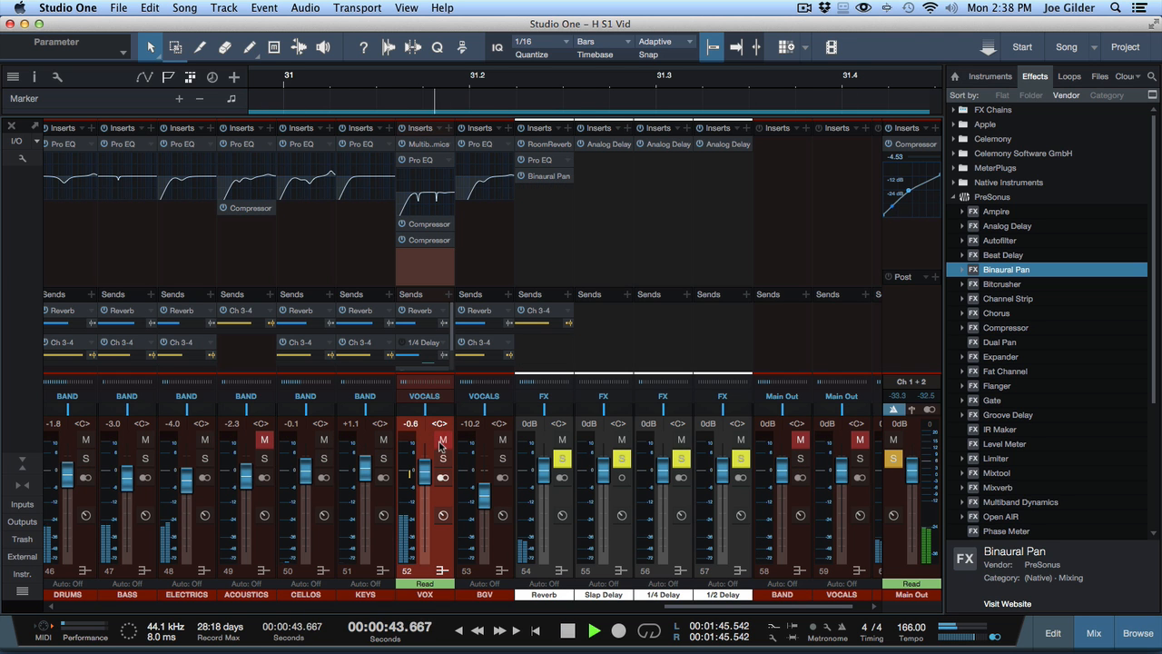
pyautogui.click(402, 310)
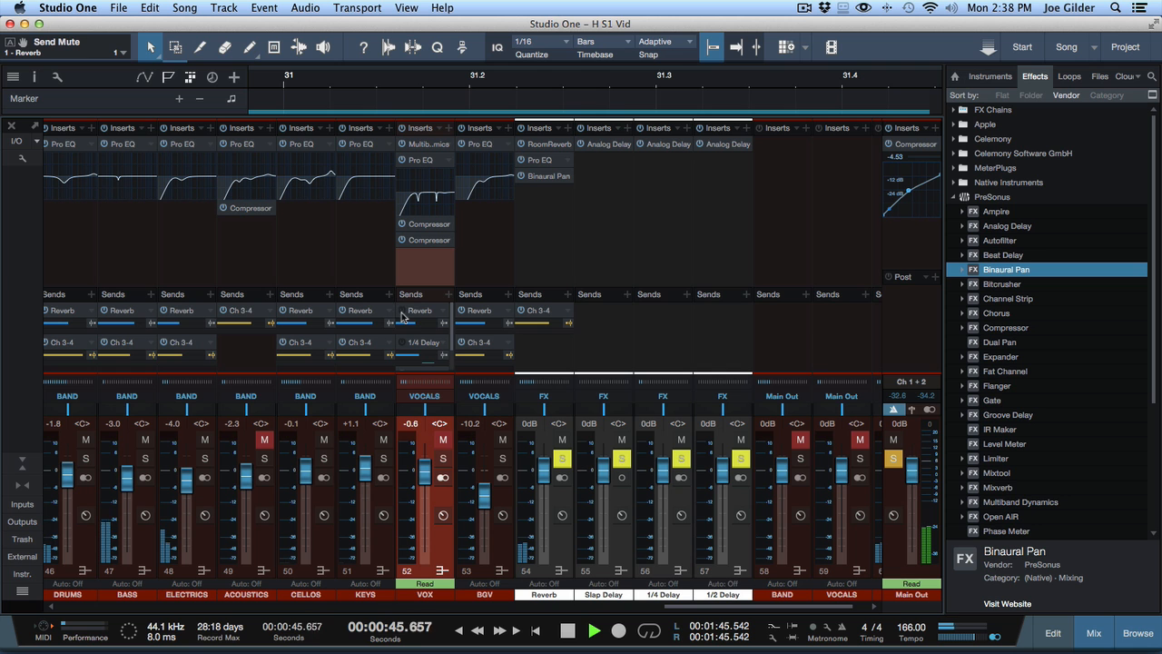
pyautogui.press('space')
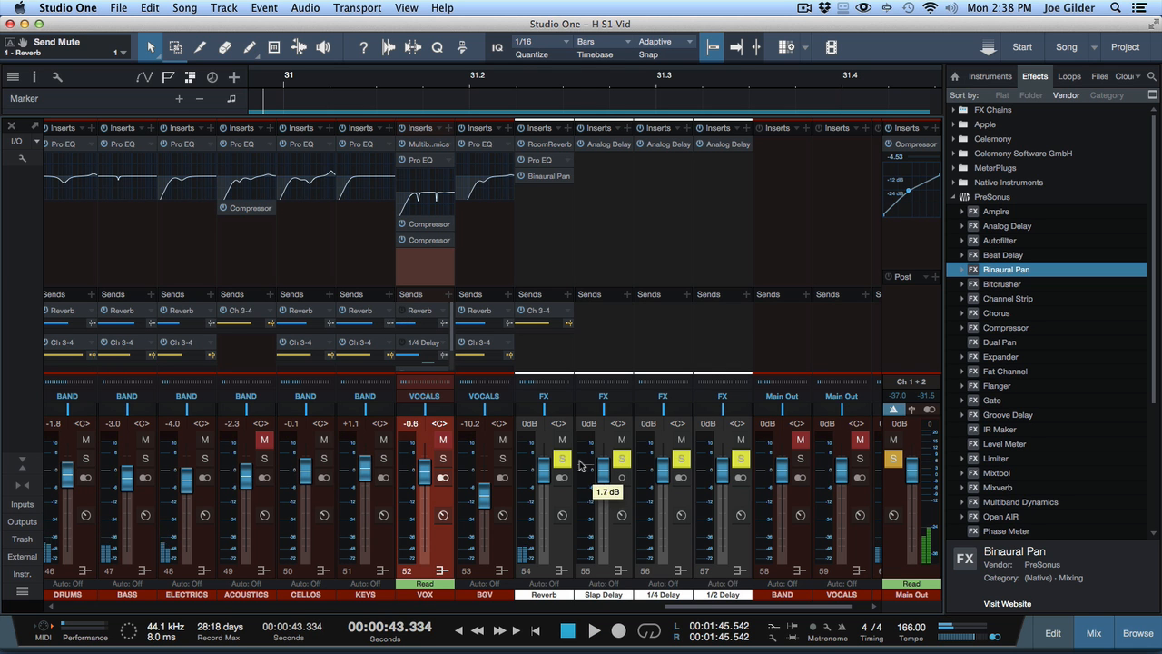
# Clear the Reverb solo, solo the DRUMS bus and play the song briefly, closing the DRUMS Pro EQ window
pyautogui.click(563, 460)
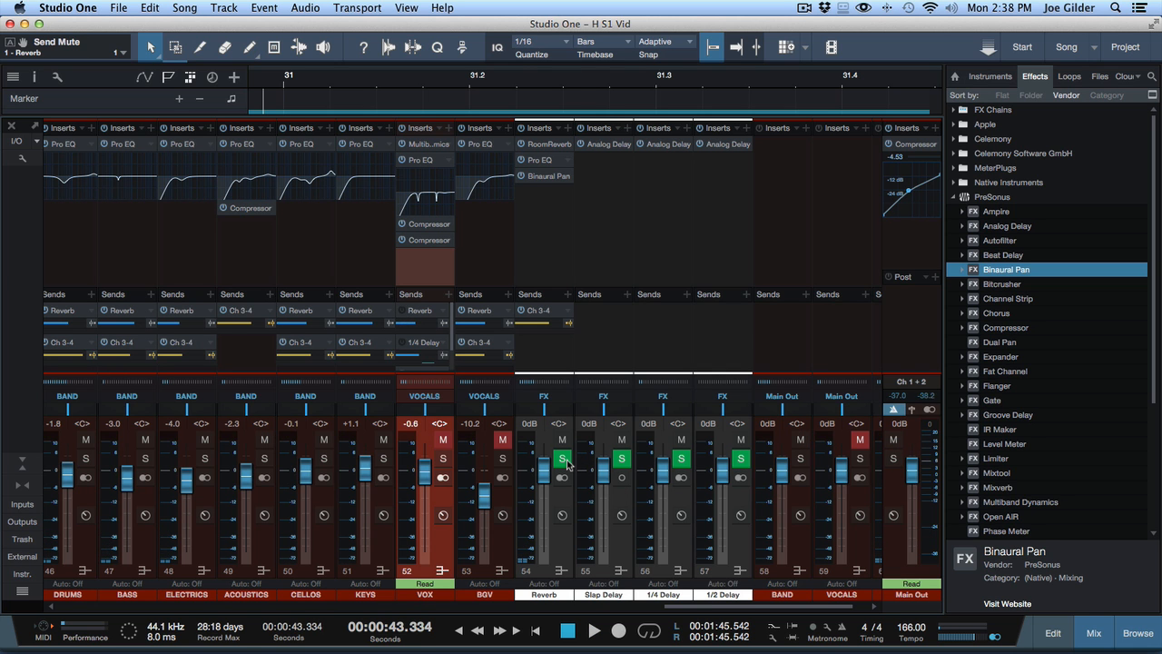
pyautogui.click(542, 182)
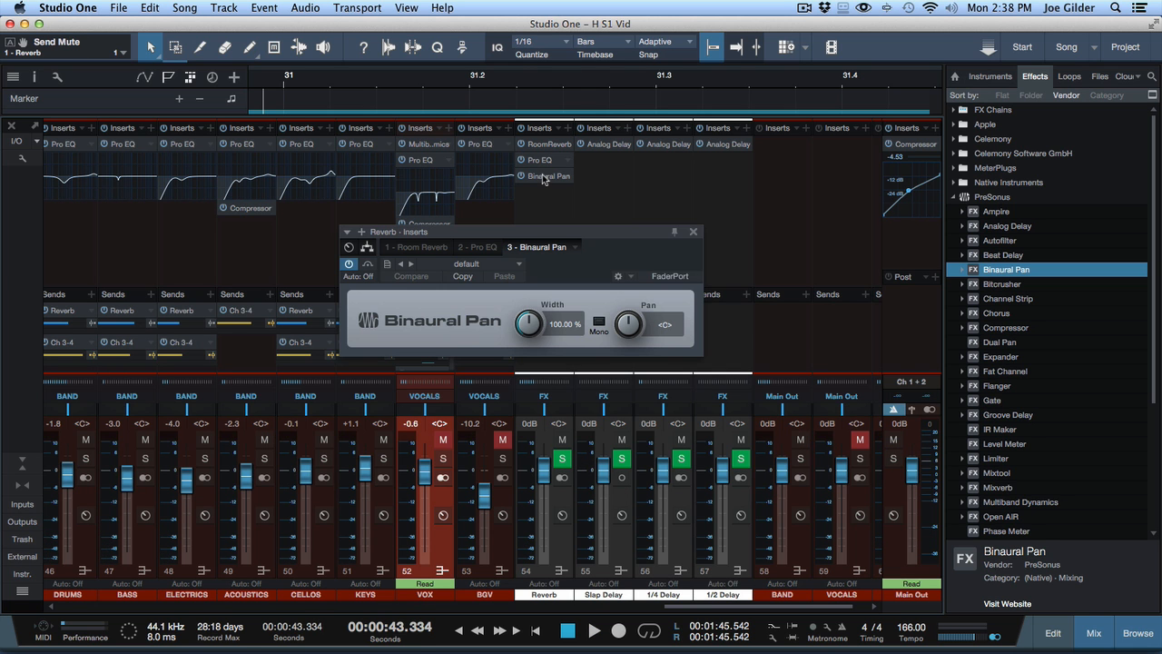
pyautogui.click(98, 459)
pyautogui.click(85, 459)
pyautogui.press('space')
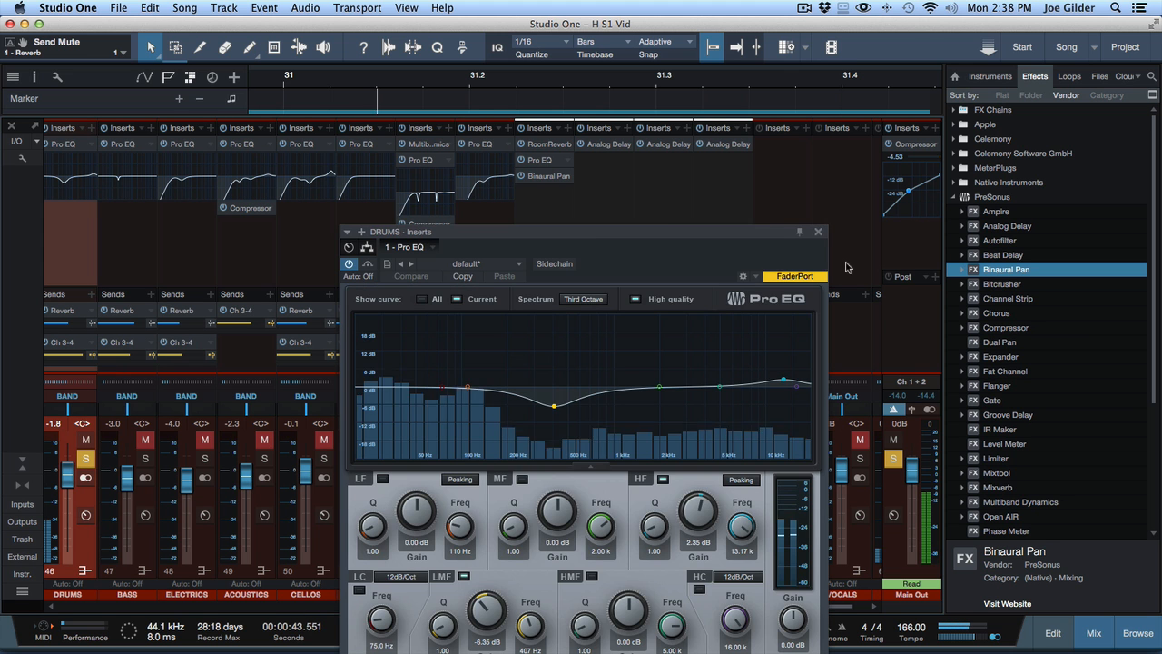
pyautogui.click(818, 232)
pyautogui.press('space')
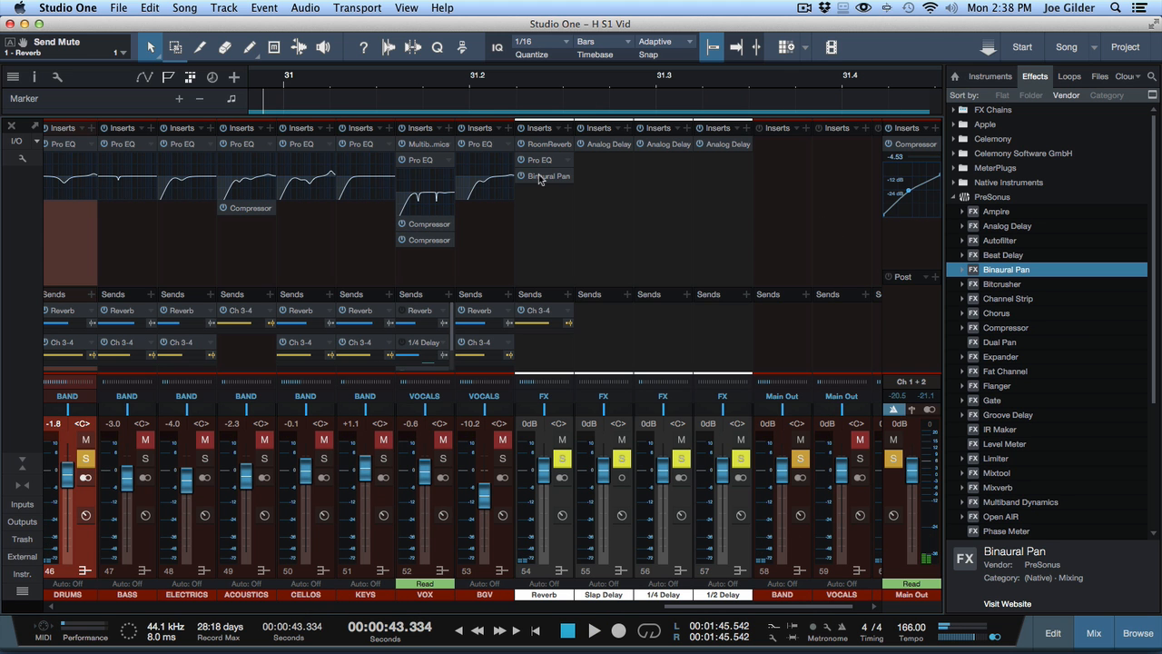
# Compare the Reverb channel's Binaural Pan at 200% and 100% Width, leave it at 200%, and close the plug-in window
pyautogui.click(540, 177)
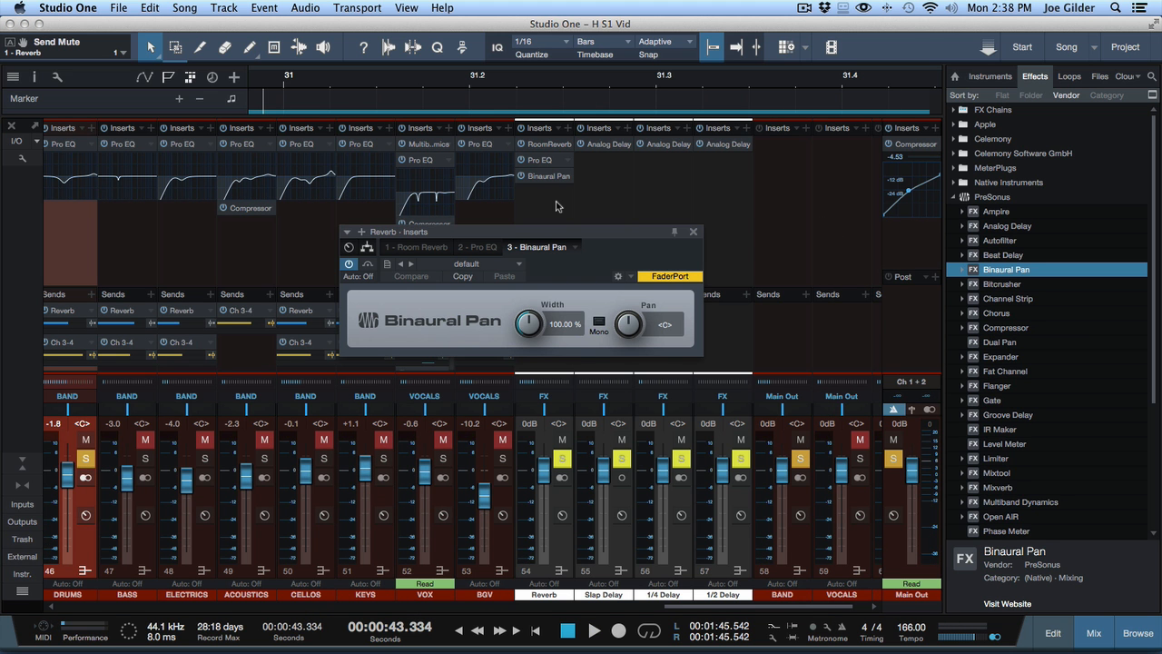
pyautogui.moveTo(533, 328); pyautogui.dragTo(530, 92)
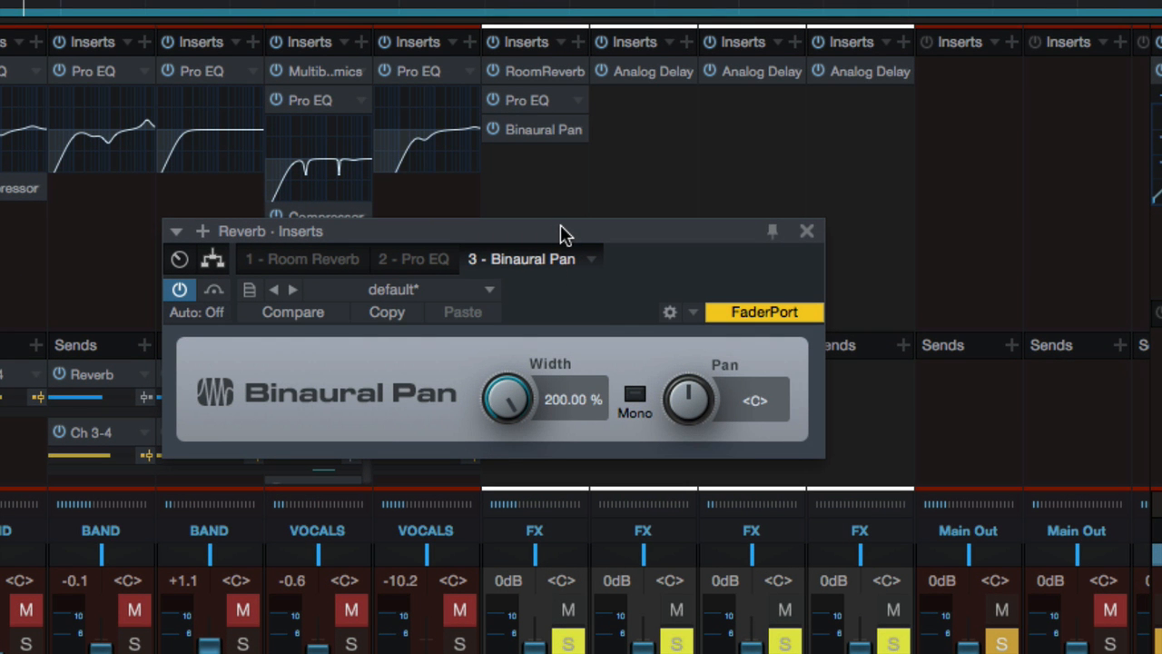
pyautogui.doubleClick(509, 400)
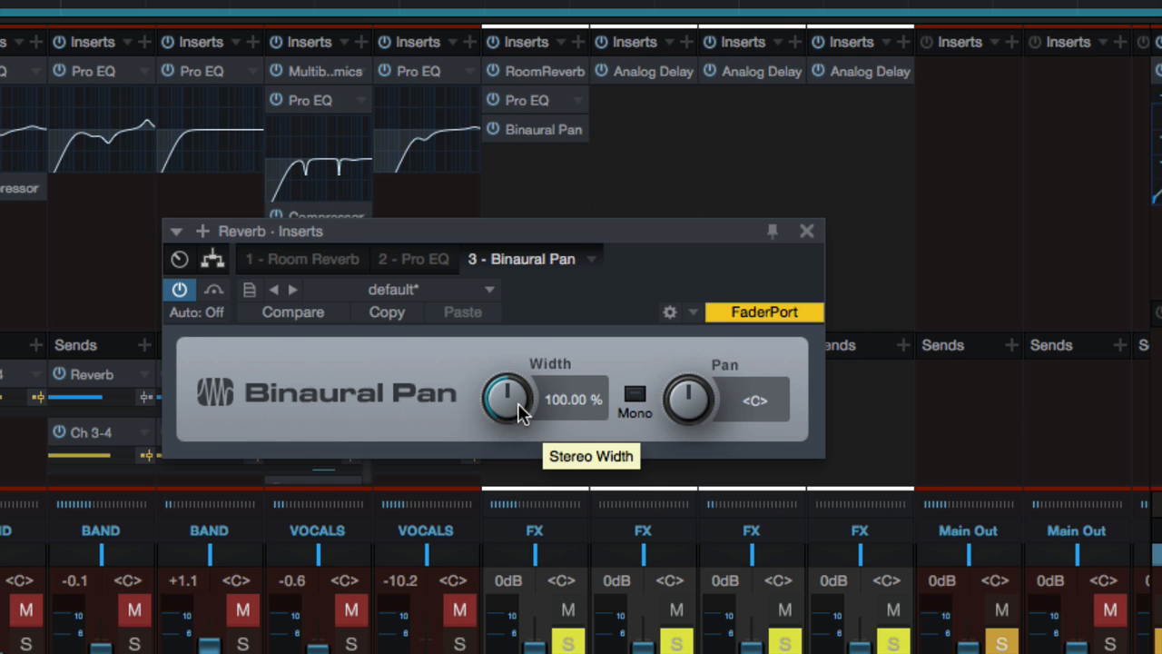
pyautogui.moveTo(522, 413); pyautogui.dragTo(544, 355)
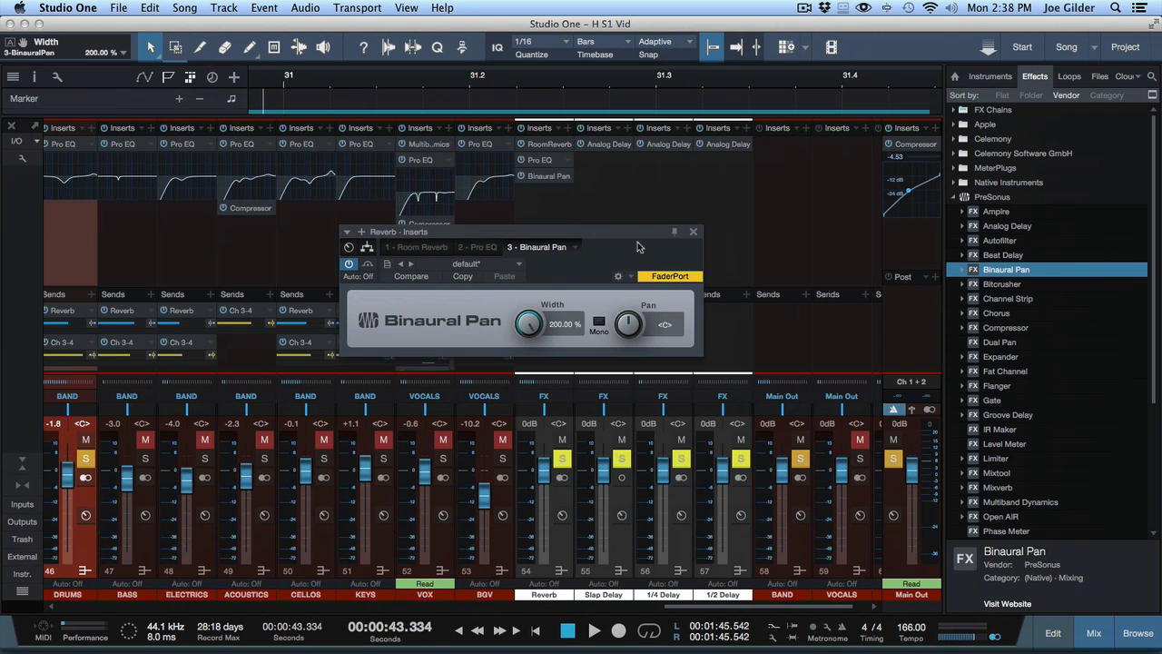
pyautogui.click(694, 232)
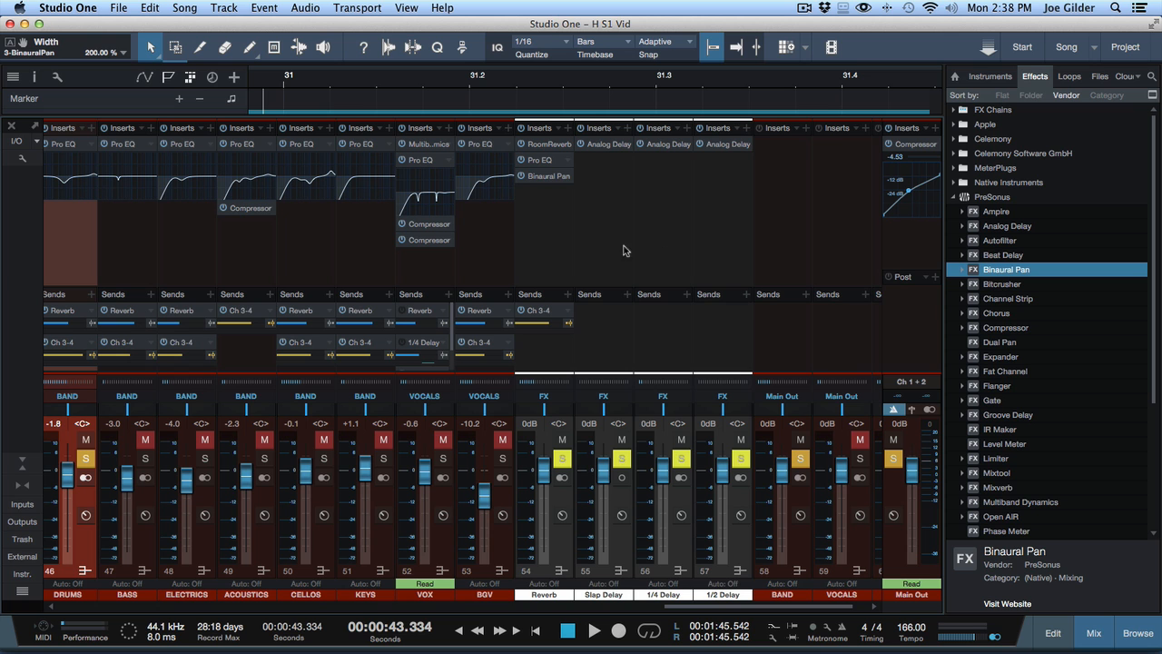
# Select the Reverb channel, clear the solos, and view its Binaural Pan settings before closing the window
pyautogui.click(556, 216)
pyautogui.press('s')
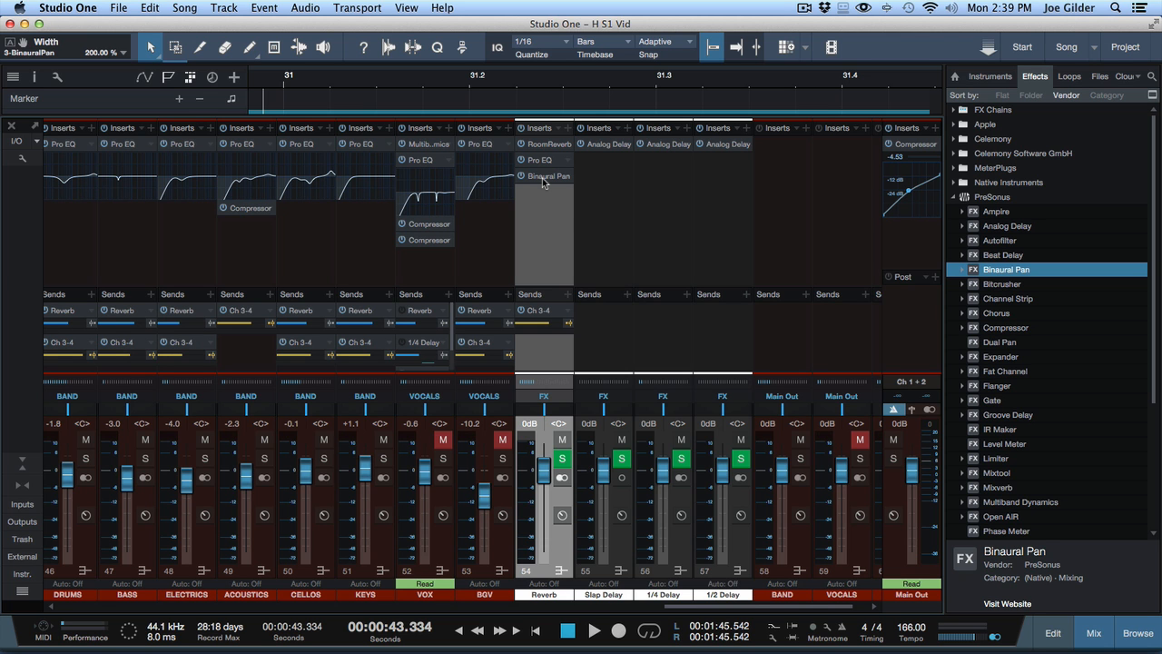
pyautogui.press('space')
pyautogui.click(544, 177)
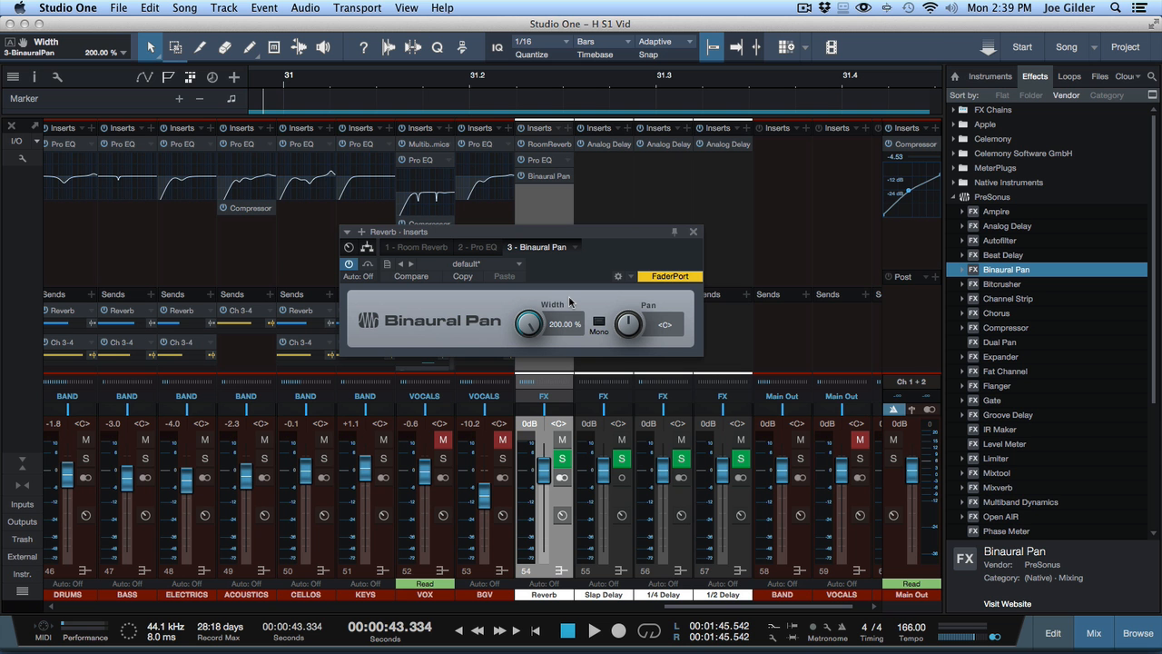
pyautogui.click(934, 409)
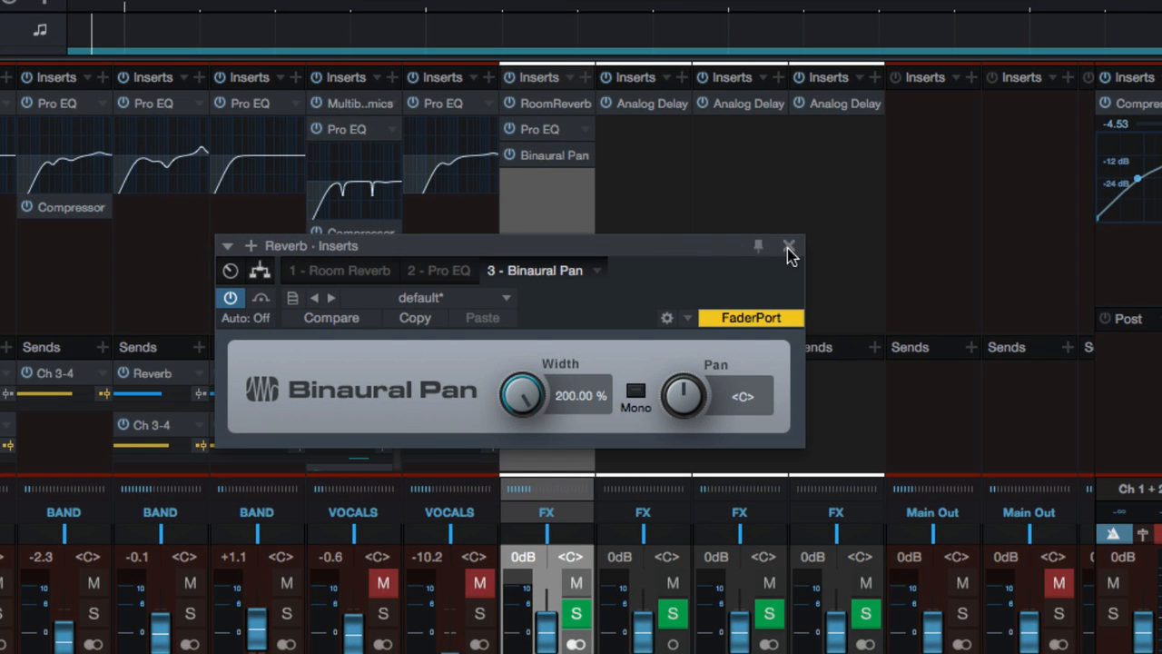
pyautogui.click(789, 247)
# Bypass and re-enable Binaural Pan on the Reverb channel, and toggle Main Out's mono switch on and off
pyautogui.click(510, 156)
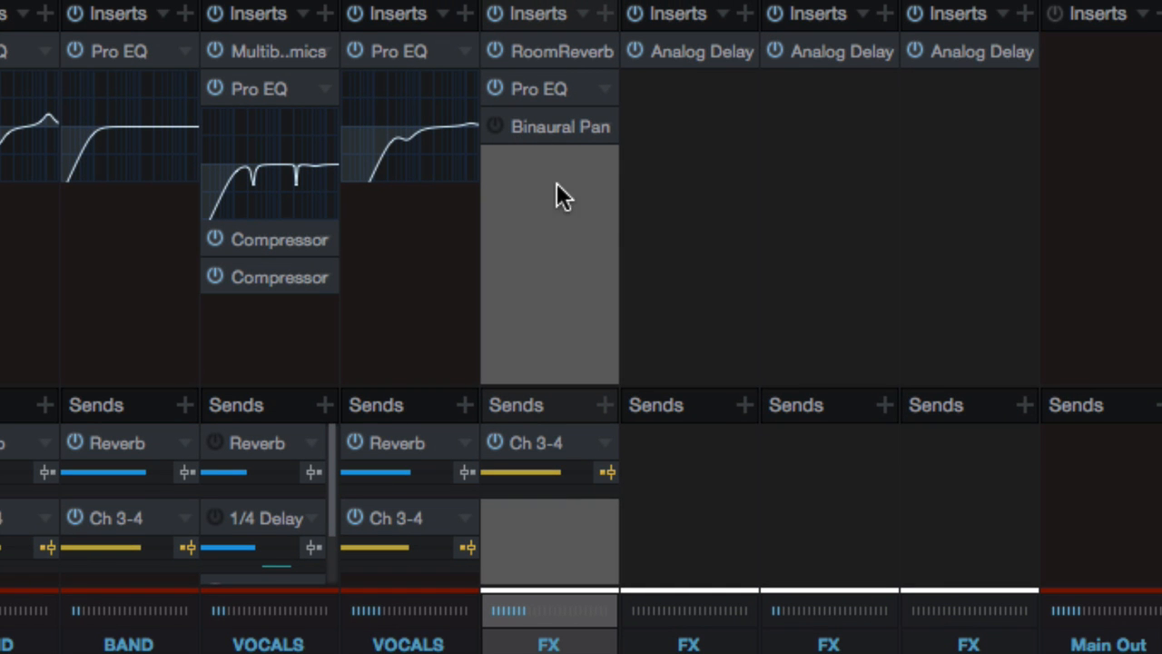
pyautogui.click(495, 125)
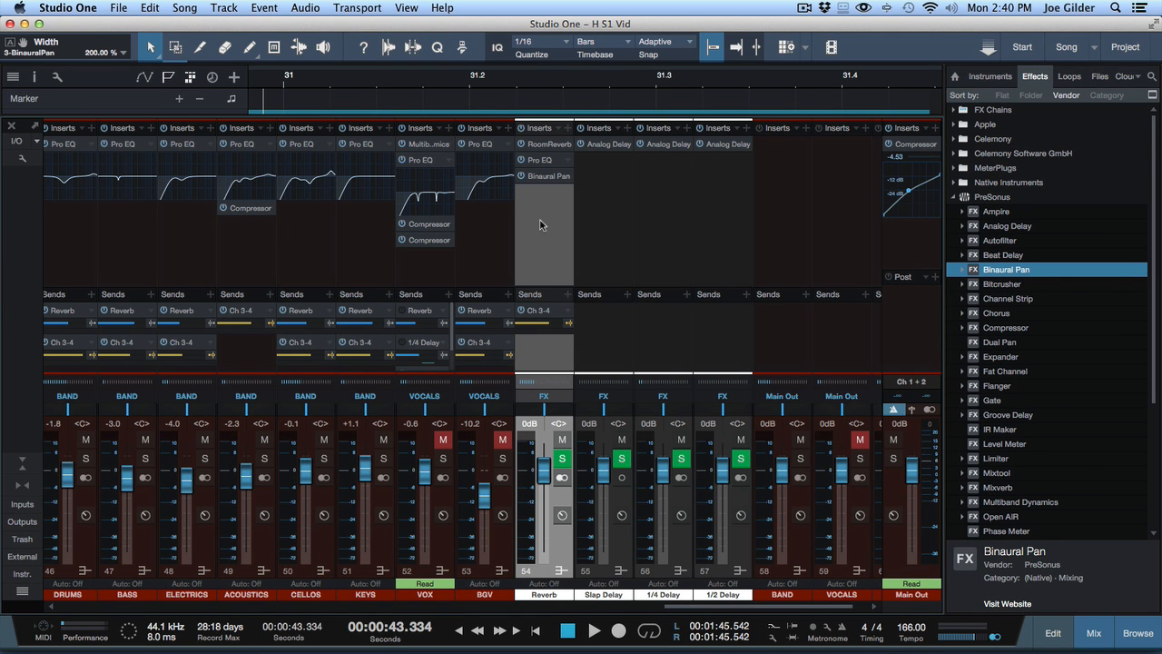
pyautogui.click(928, 409)
pyautogui.click(926, 407)
pyautogui.click(929, 410)
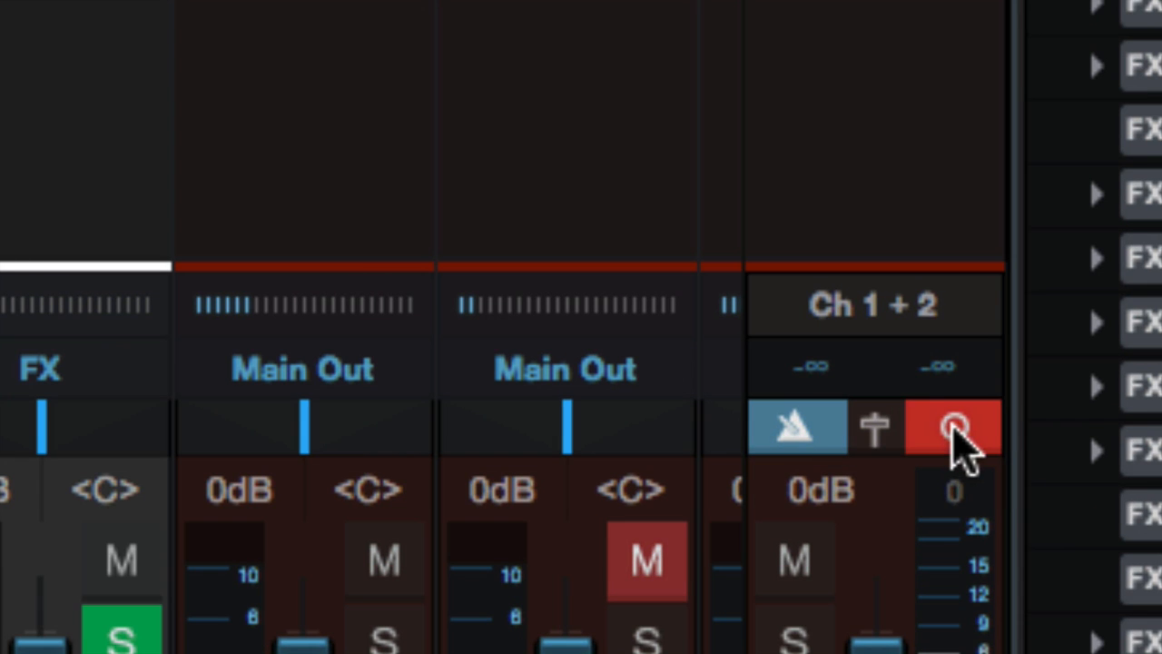
pyautogui.click(955, 429)
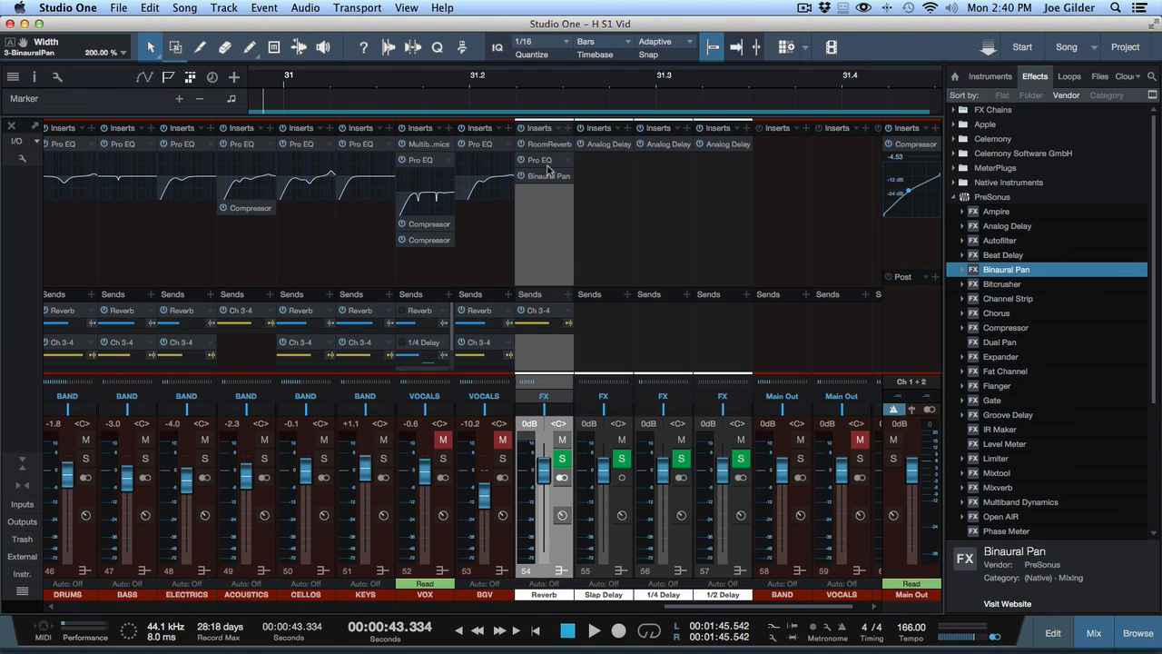
# View the Reverb channel's Binaural Pan settings again, close the window and remove the plug-in from the channel
pyautogui.click(541, 178)
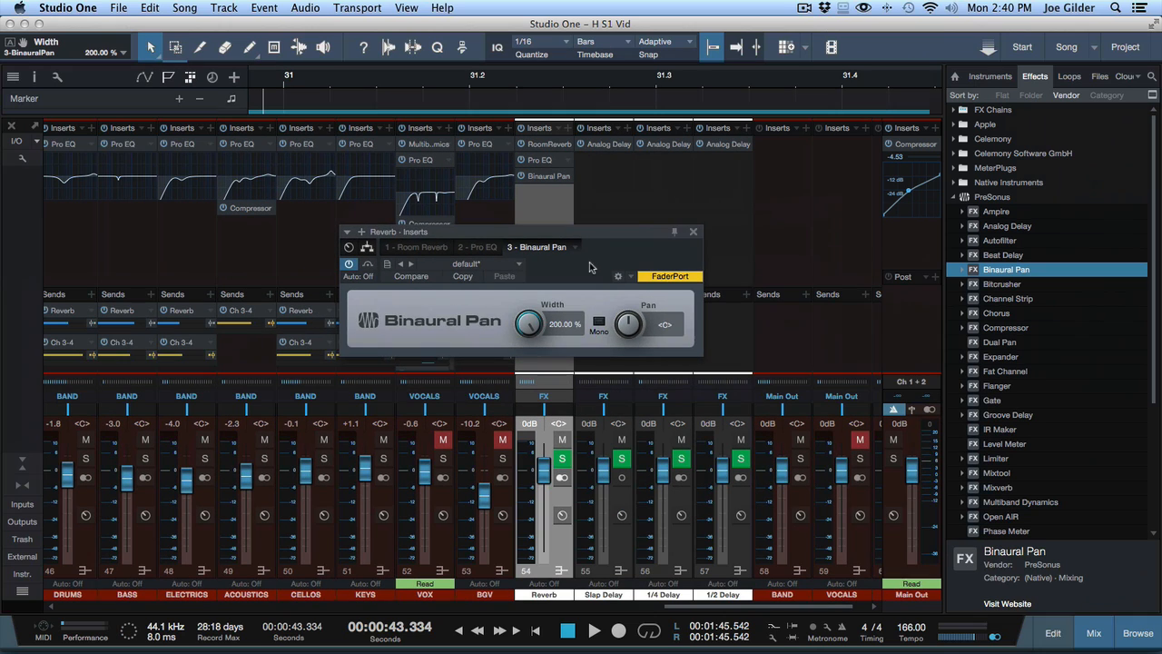
pyautogui.click(914, 181)
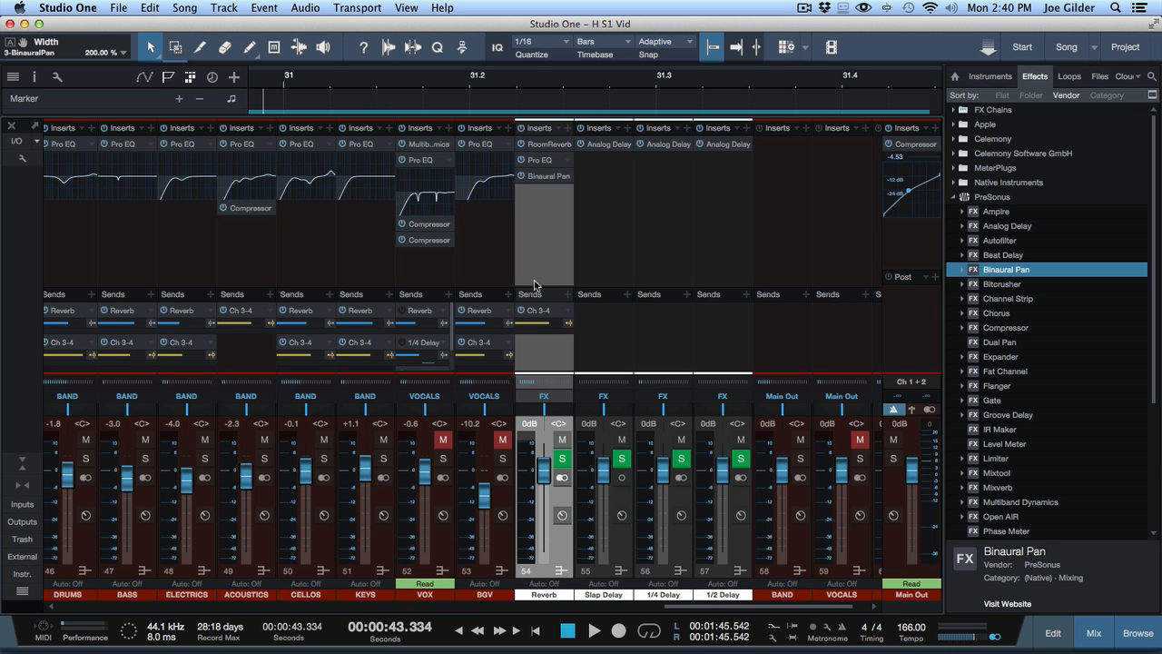
pyautogui.click(543, 176)
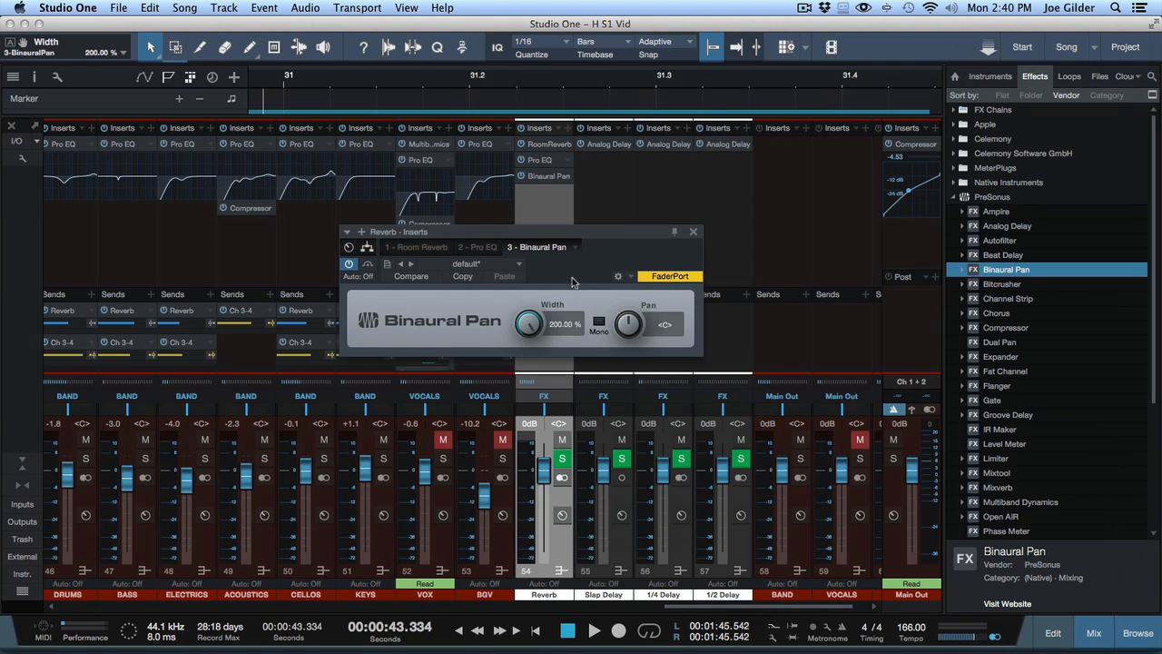
pyautogui.click(694, 232)
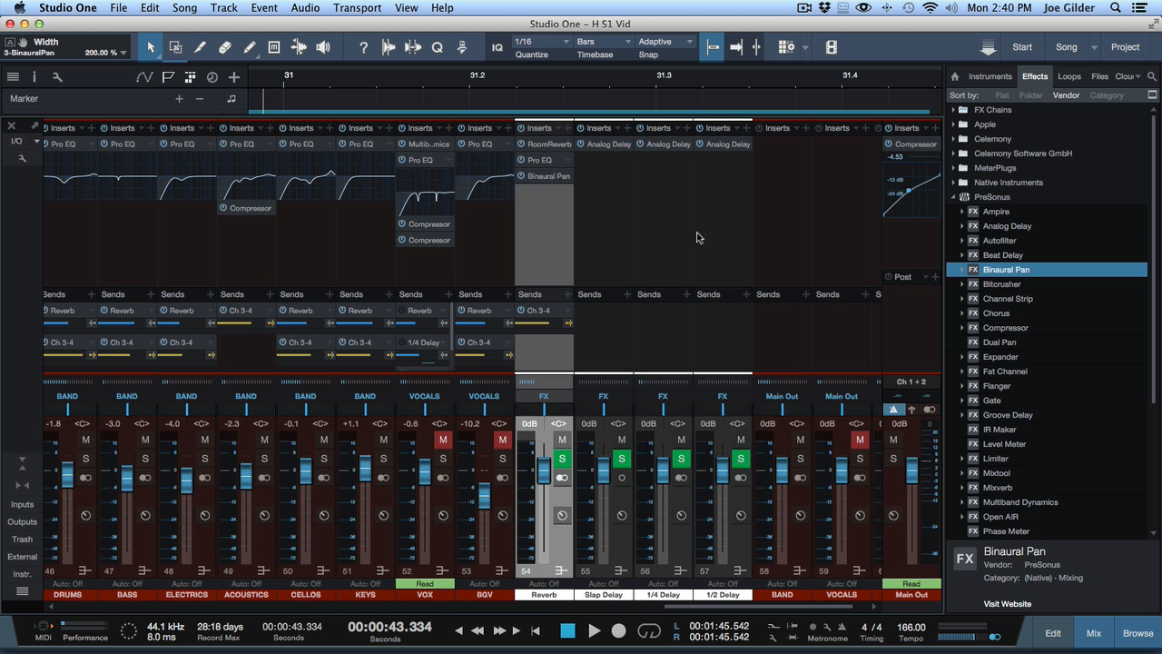
pyautogui.rightClick(539, 181)
pyautogui.click(554, 277)
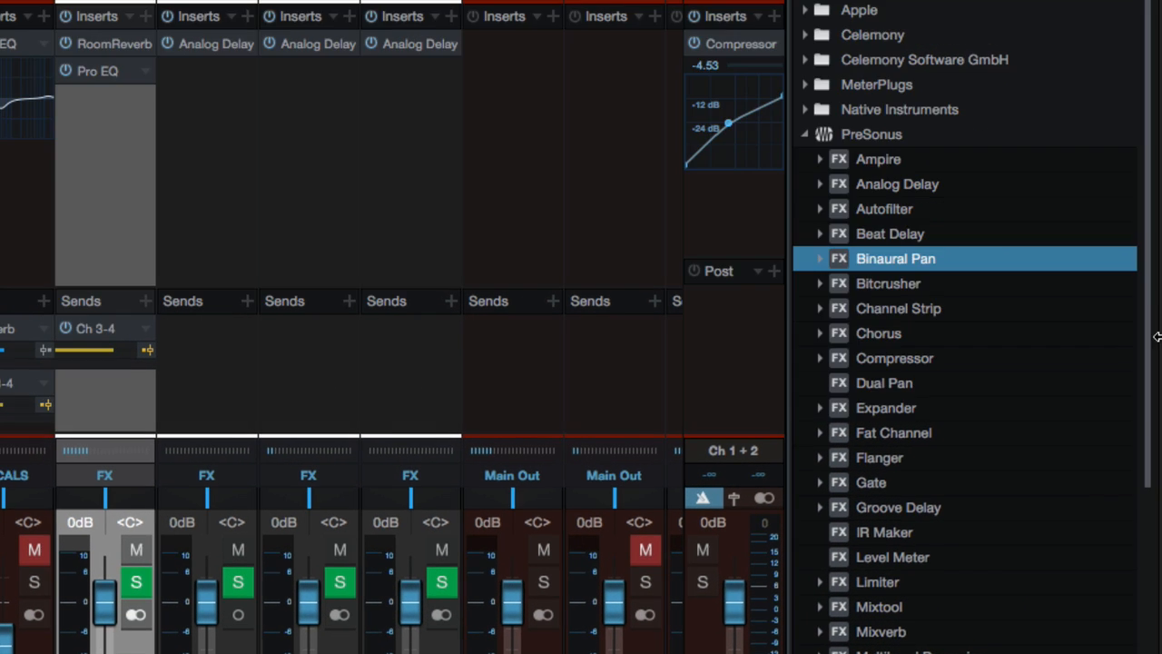
# View the presets available for Binaural Pan, collapse them, and expand the presets of Mixtool
pyautogui.click(820, 261)
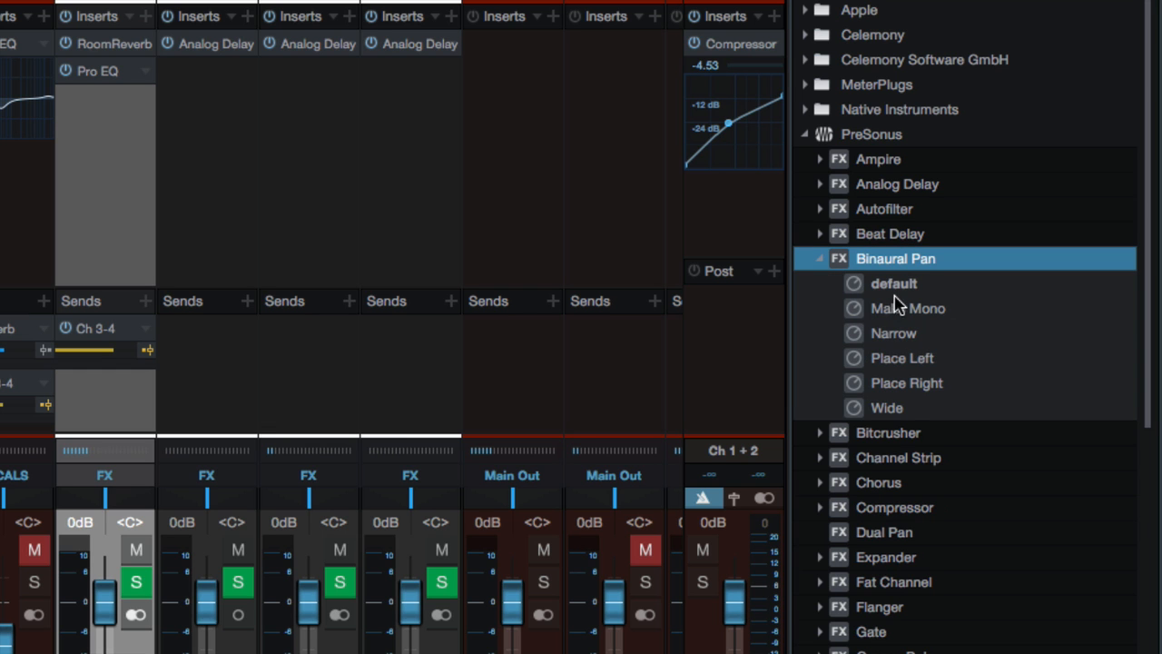
pyautogui.click(821, 261)
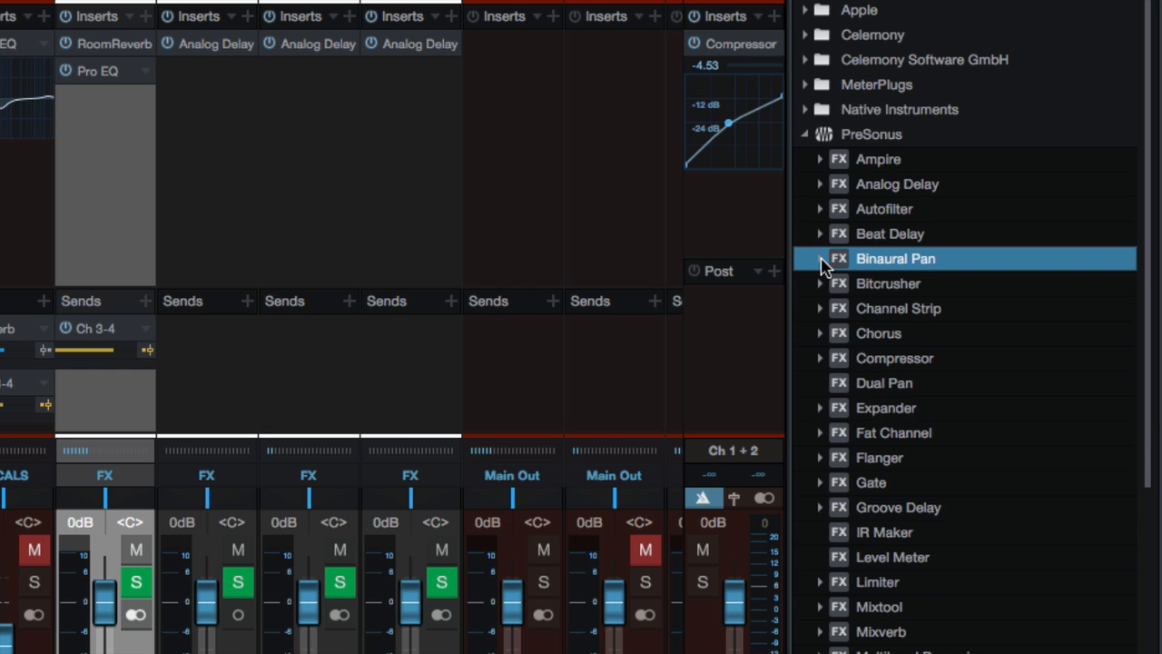
pyautogui.scroll(-3, 886, 333)
pyautogui.scroll(-3, 885, 333)
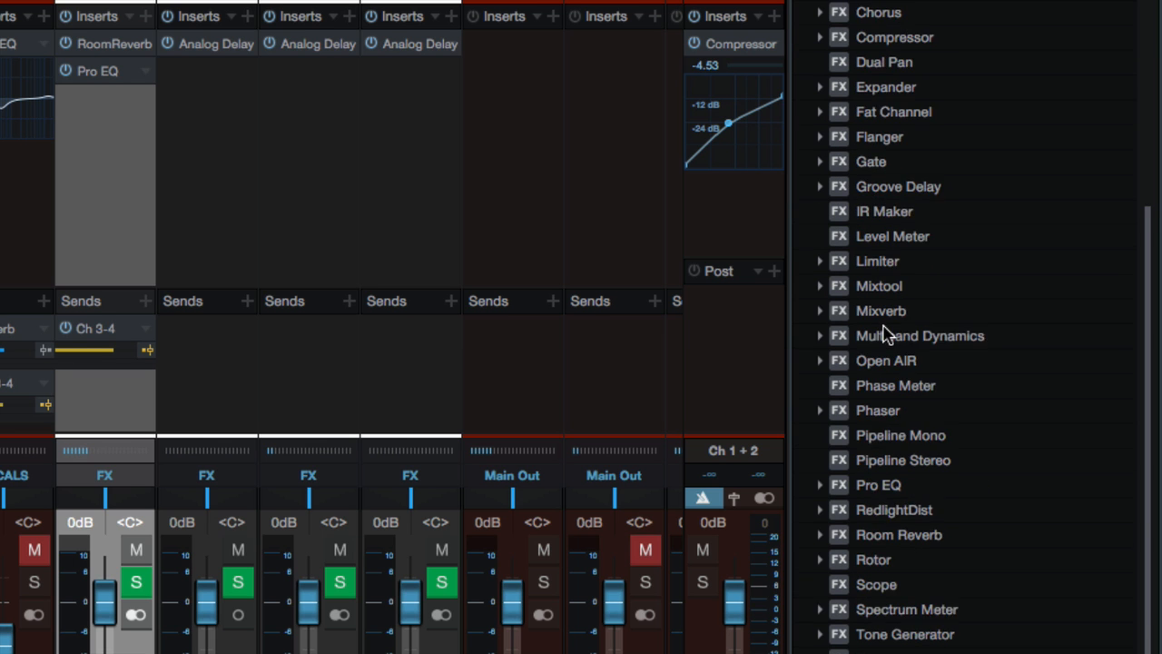
pyautogui.click(821, 309)
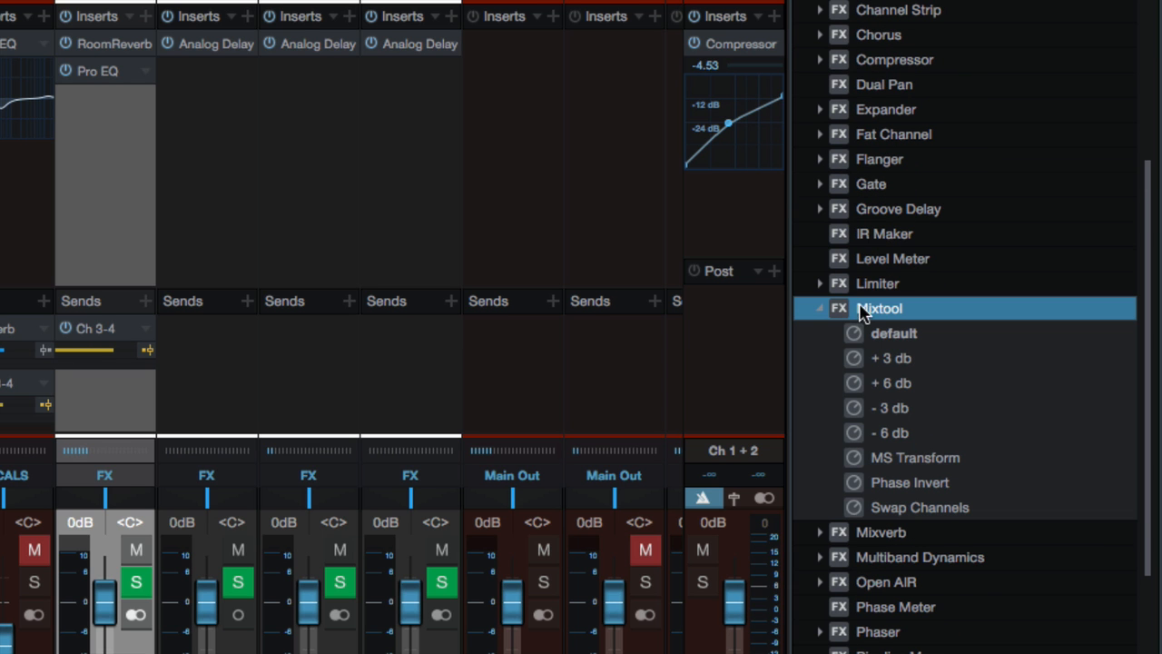
# Insert Mixtool's Phase Invert preset in Main Out's post-fader section, view its settings and close the window
pyautogui.moveTo(881, 486); pyautogui.dragTo(715, 330)
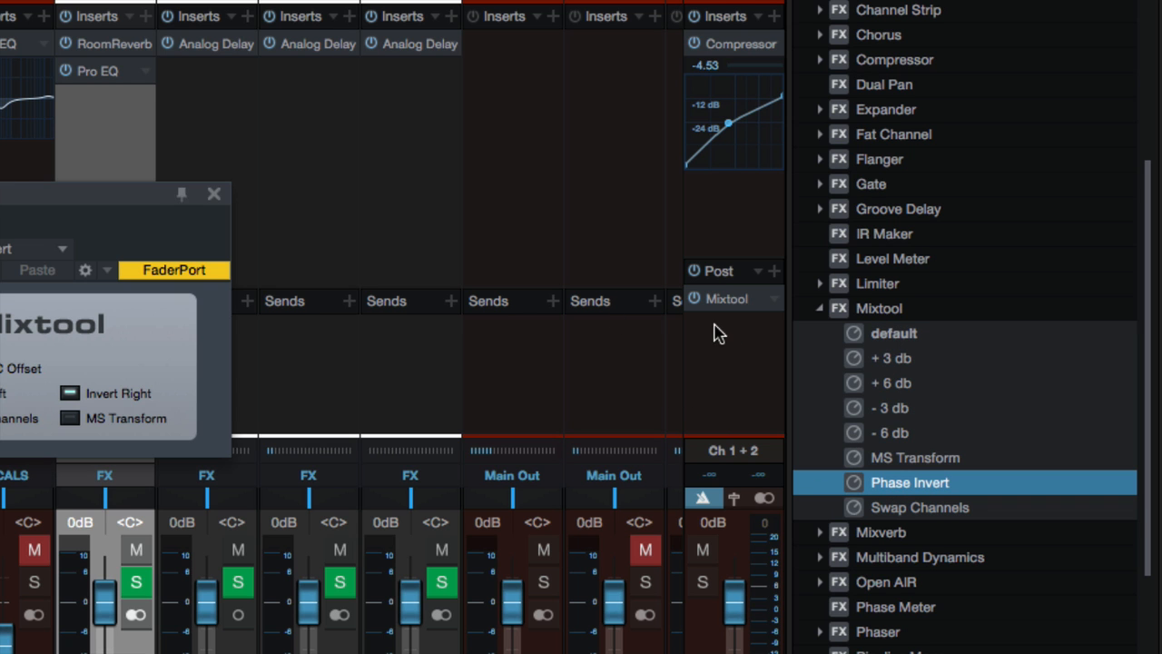
pyautogui.moveTo(148, 199); pyautogui.dragTo(562, 167)
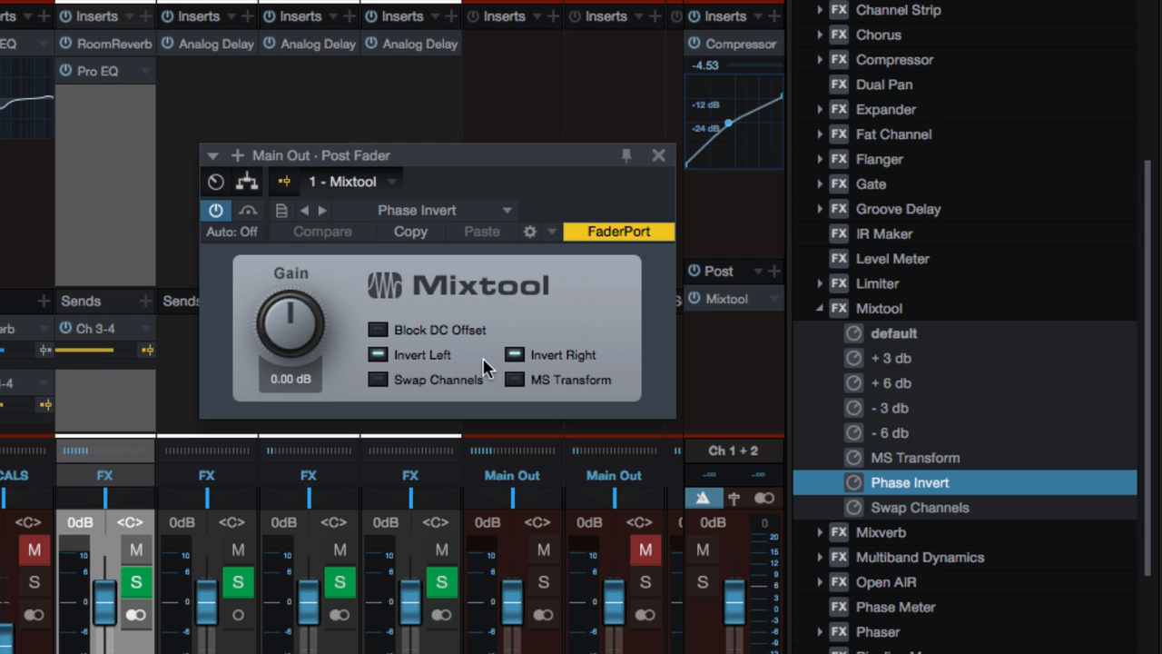
pyautogui.click(658, 156)
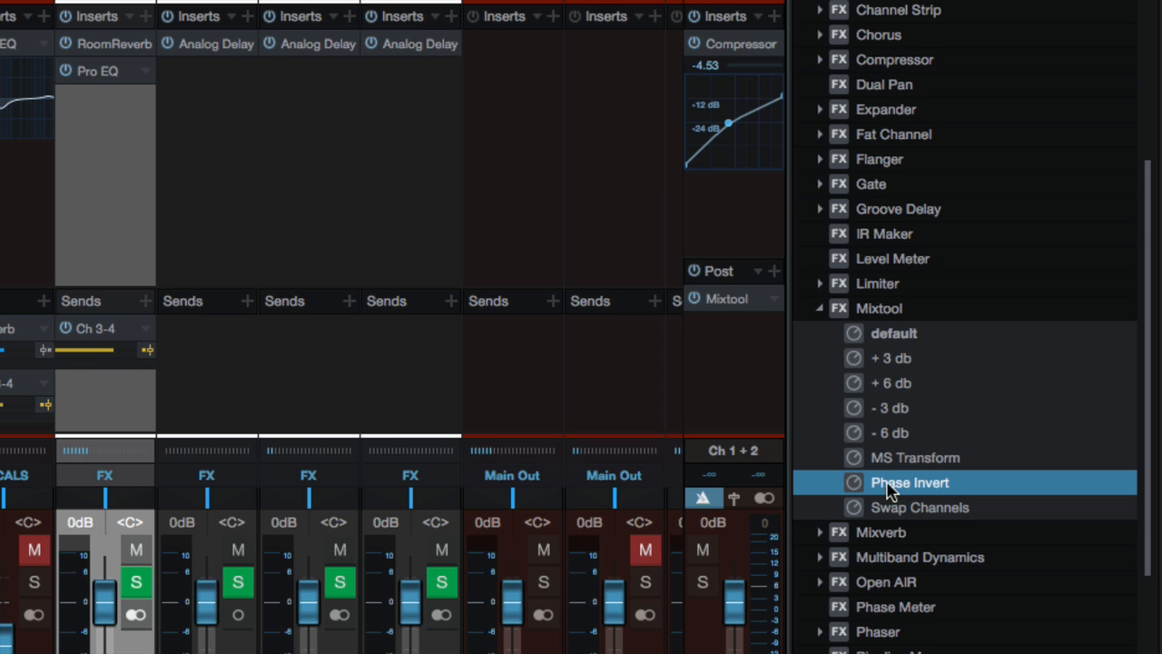
# Remove Mixtool from Main Out's post-fader section, and collapse and re-expand its preset list
pyautogui.rightClick(726, 305)
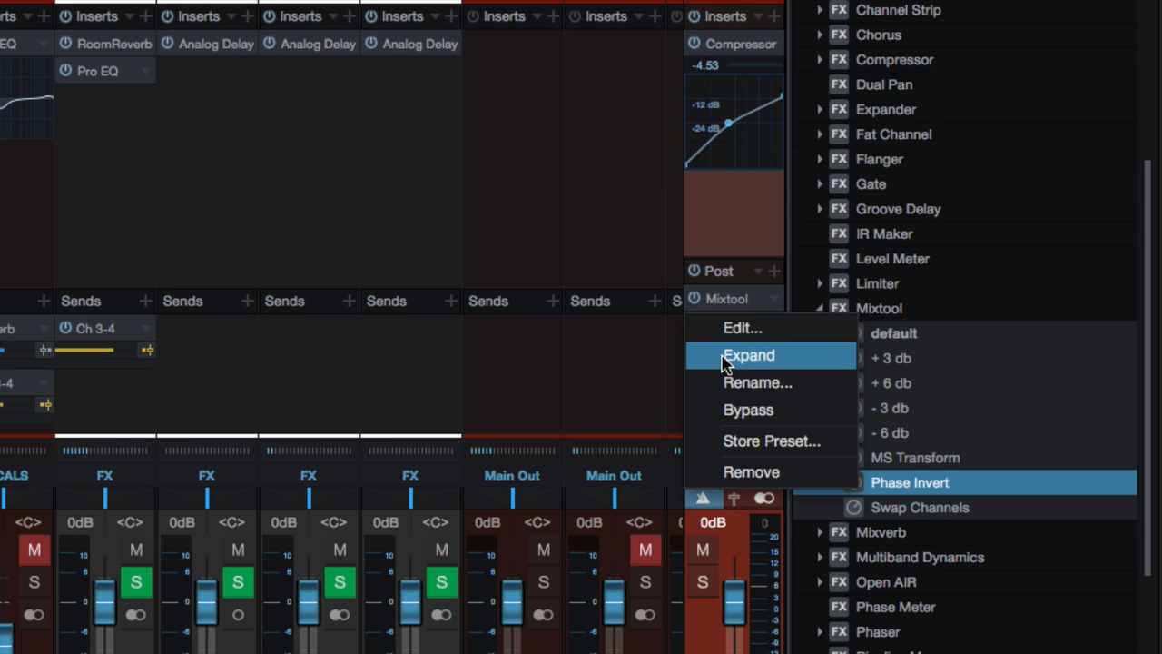
pyautogui.click(738, 471)
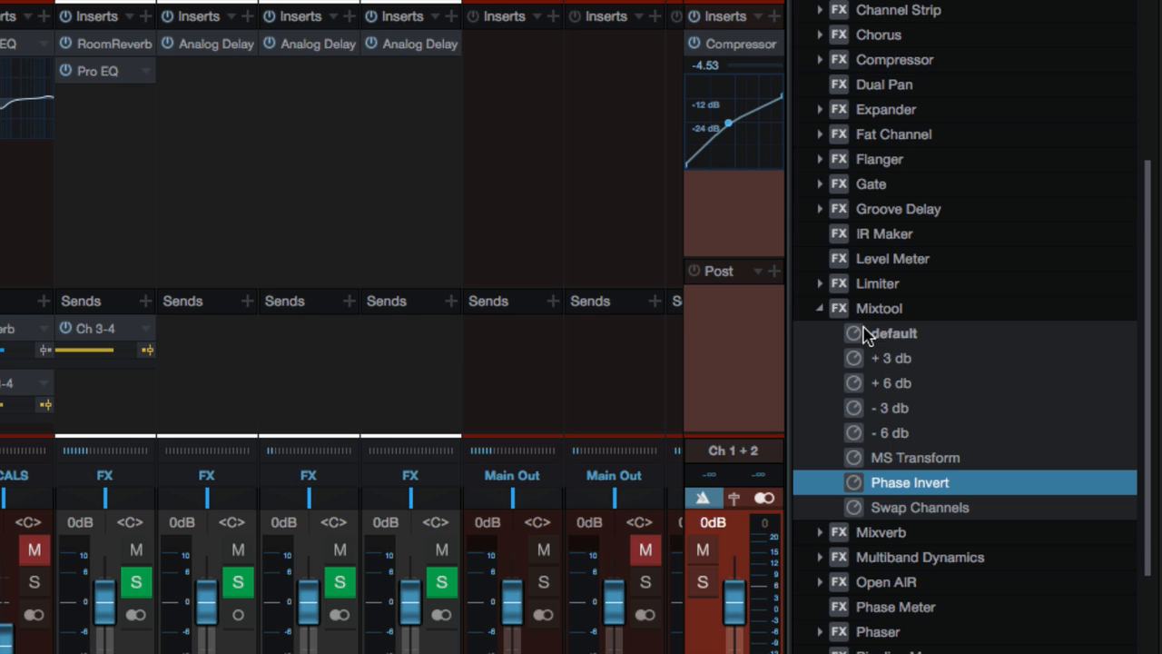
pyautogui.click(821, 310)
pyautogui.click(821, 310)
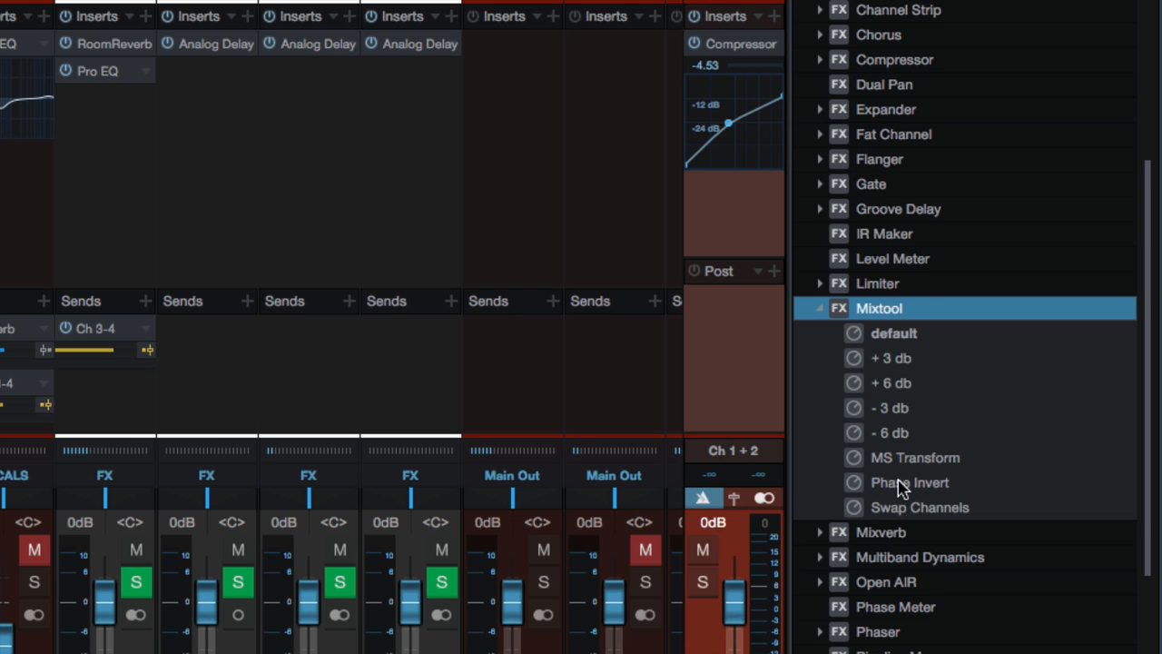
# Insert Binaural Pan's Make Mono preset in Main Out's post-fader section to view its settings, and remove it again
pyautogui.scroll(4, 923, 291)
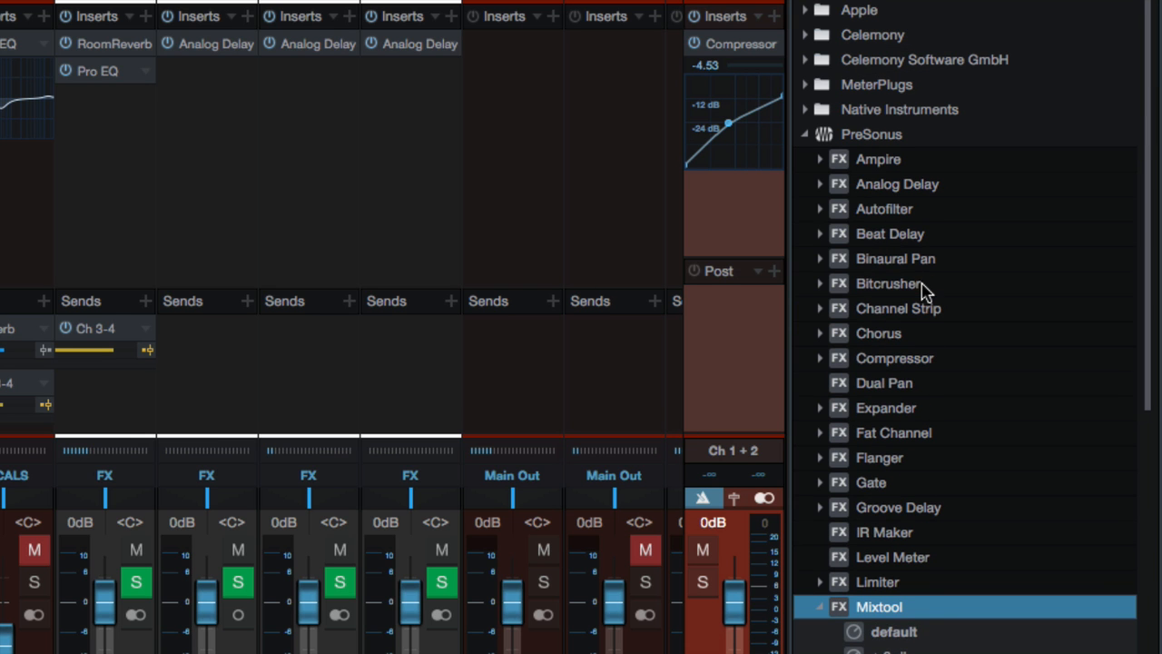
pyautogui.click(824, 261)
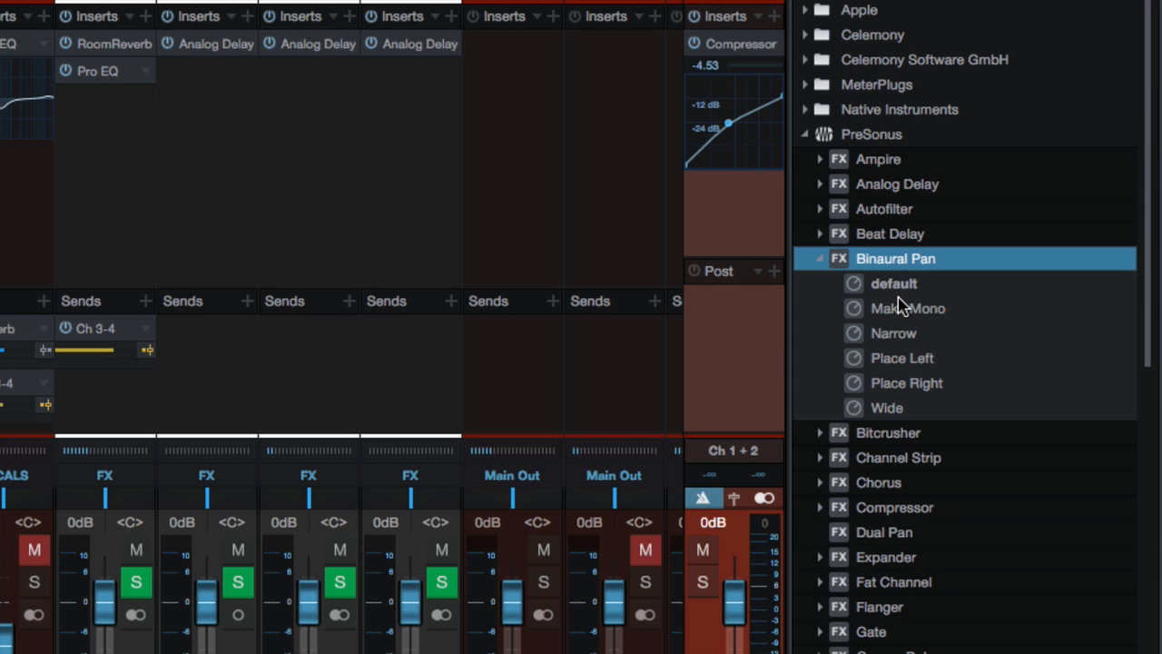
pyautogui.moveTo(918, 312); pyautogui.dragTo(712, 316)
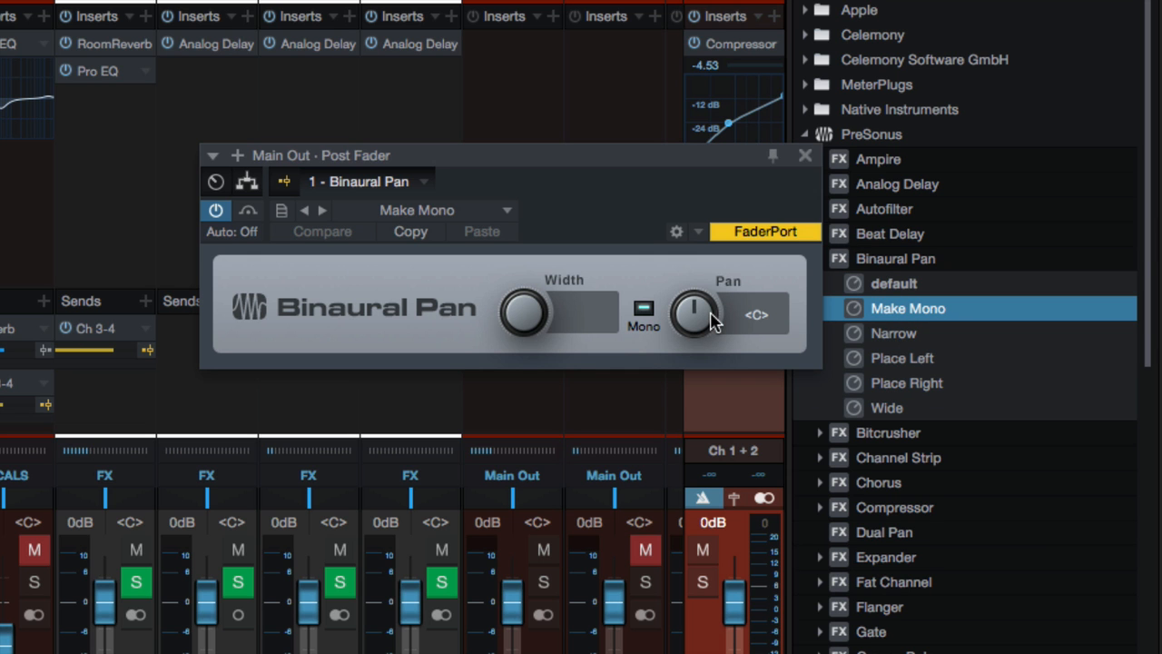
pyautogui.click(804, 157)
pyautogui.rightClick(719, 302)
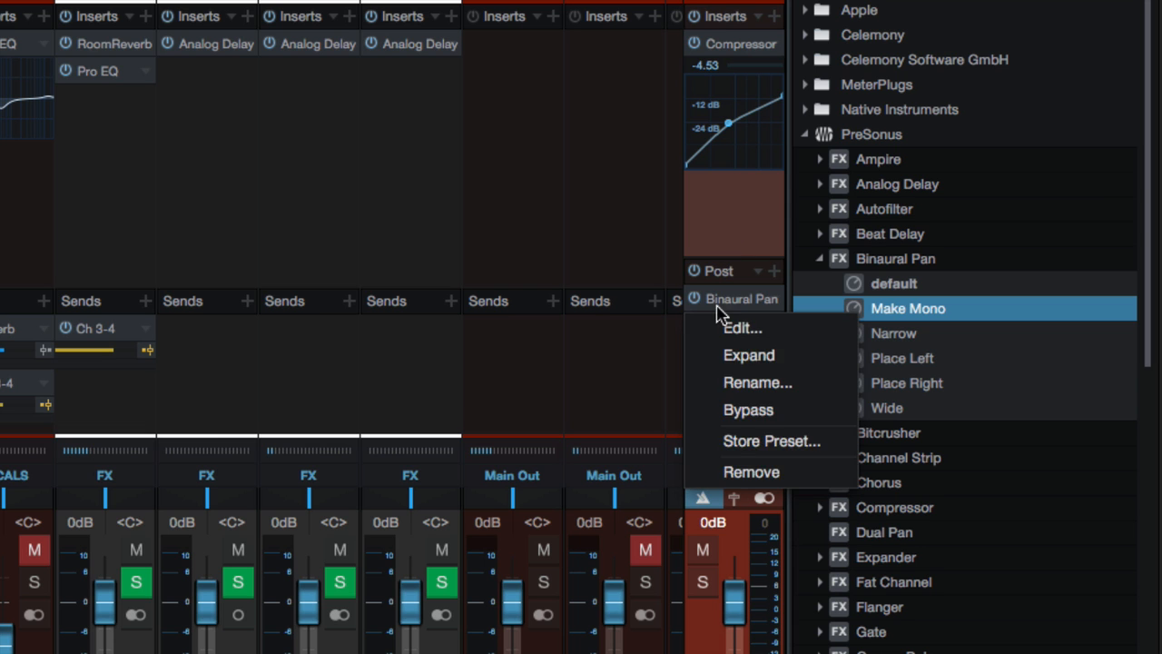
pyautogui.click(744, 476)
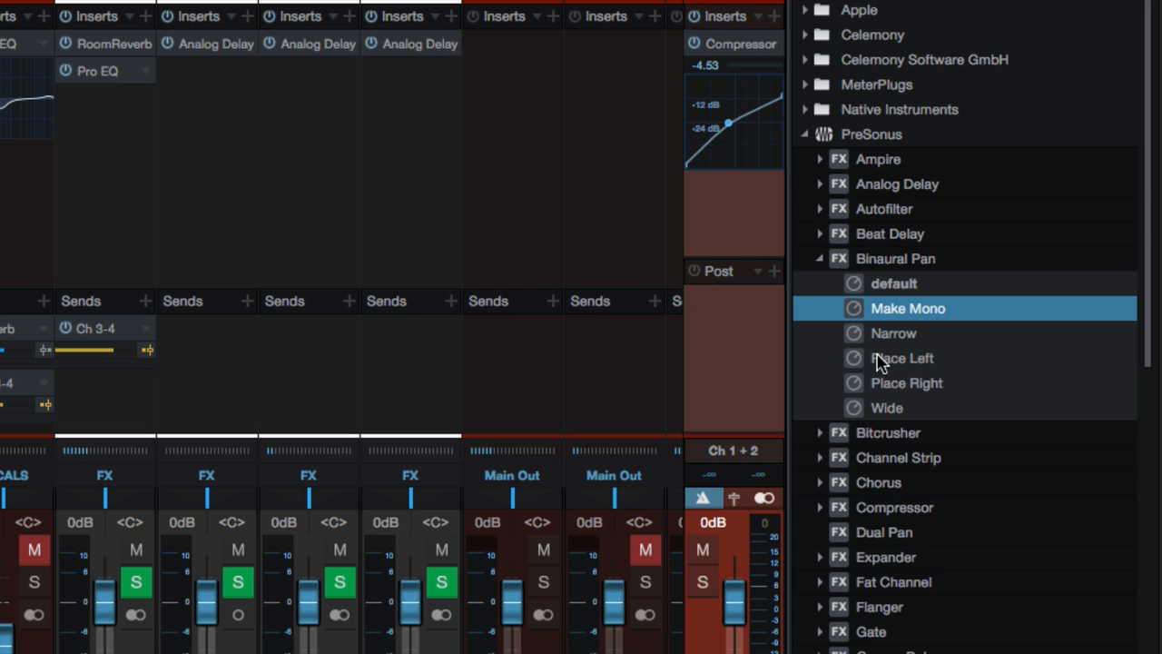
# Insert Binaural Pan's Narrow preset in Main Out's post-fader section to view its settings, and remove it again
pyautogui.moveTo(891, 336); pyautogui.dragTo(701, 334)
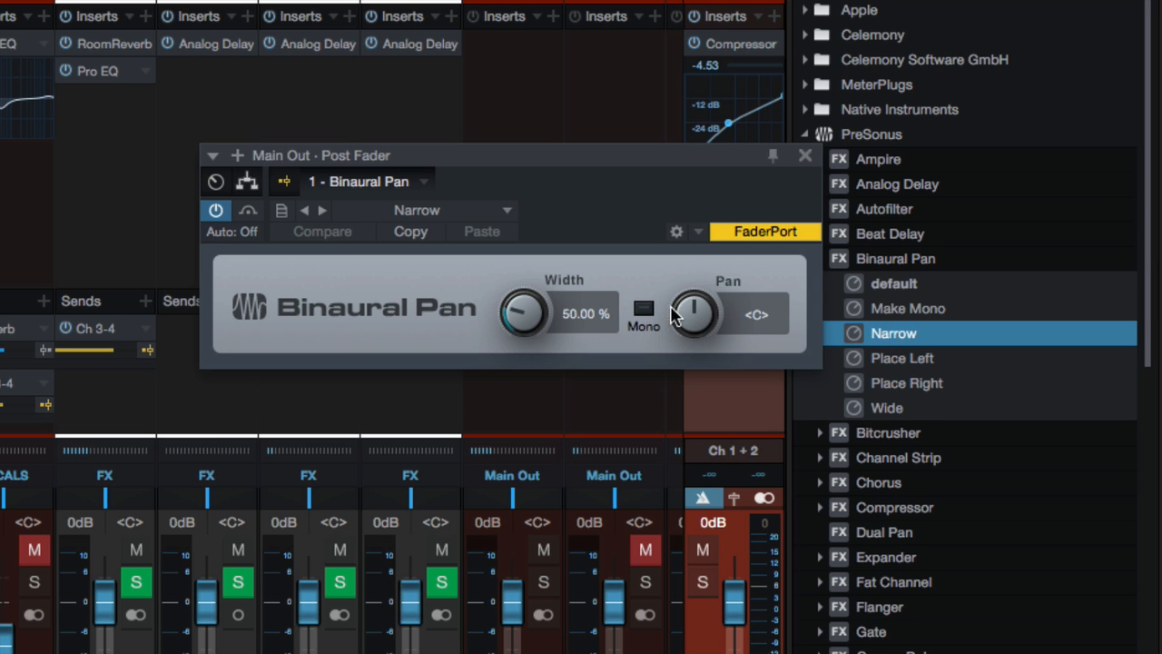
pyautogui.click(805, 156)
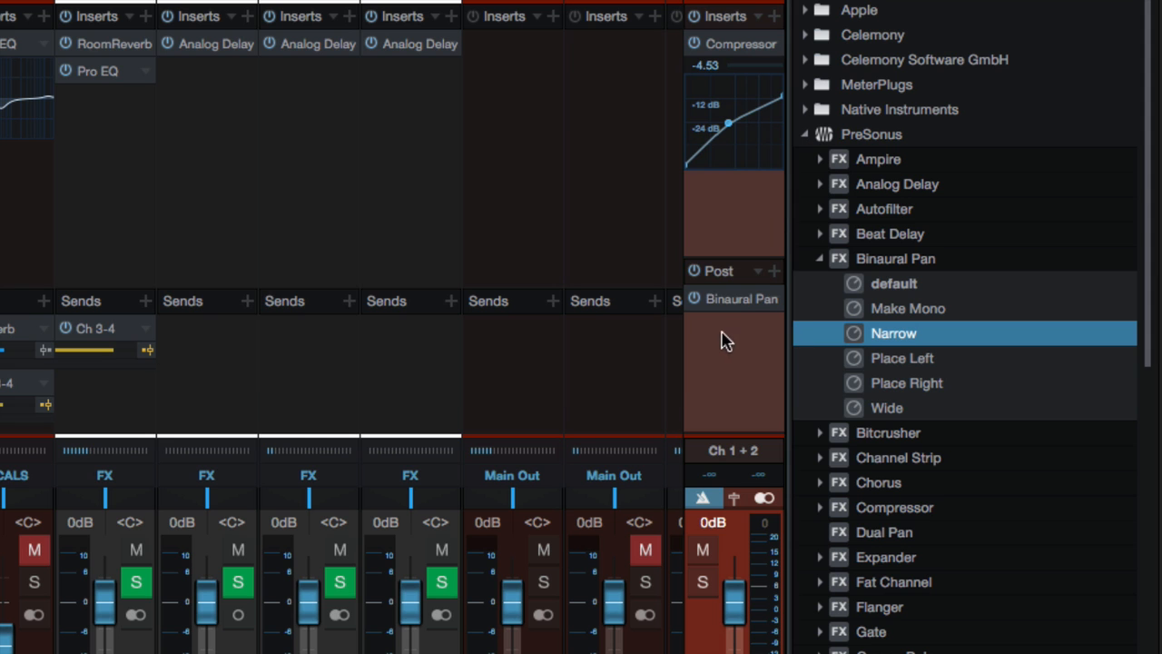
pyautogui.rightClick(733, 305)
pyautogui.click(752, 475)
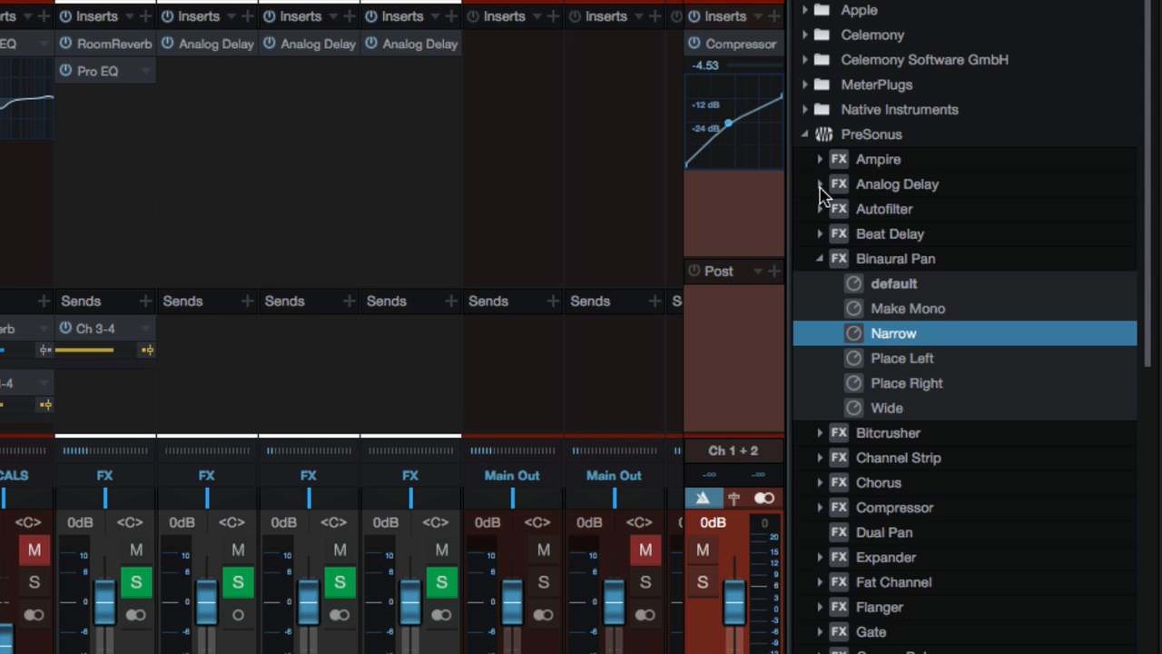
# Review the Binaural Pan and Mixtool presets in the effects list, and select the 1/2 Delay channel
pyautogui.click(820, 189)
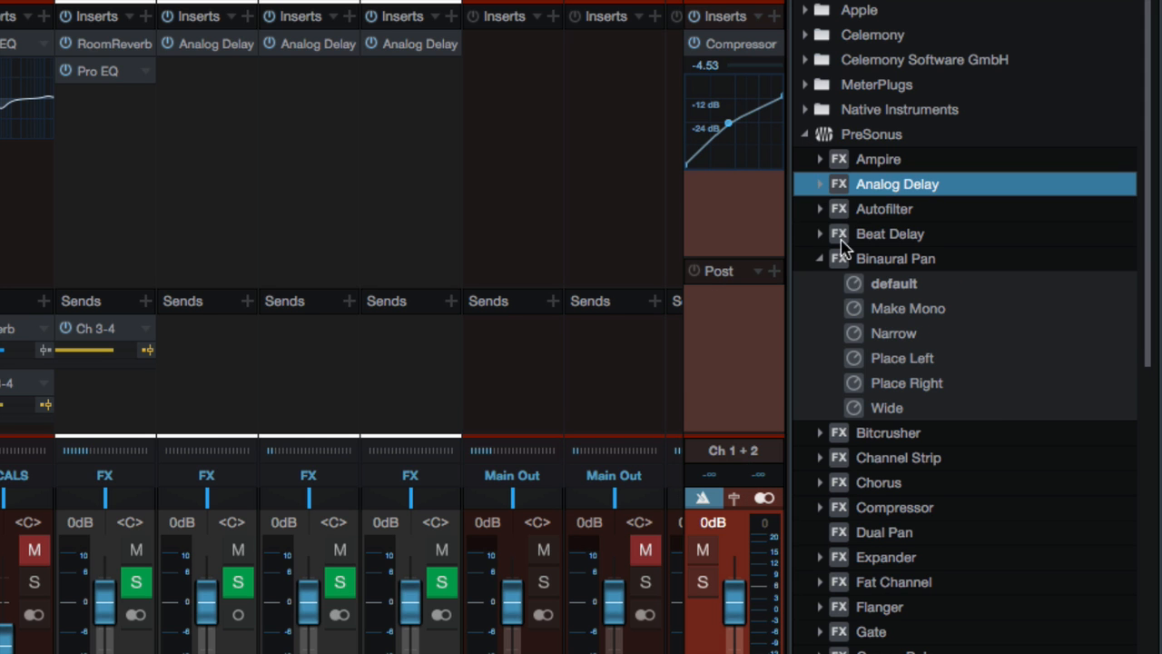
pyautogui.scroll(-5, 938, 433)
pyautogui.scroll(1, 938, 433)
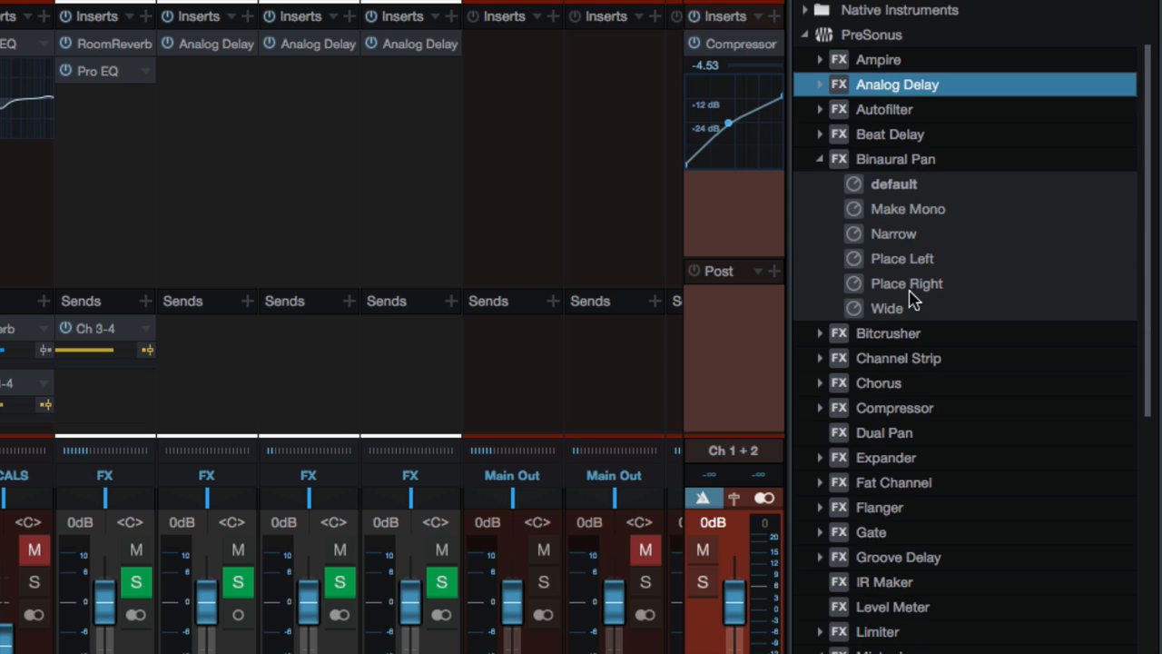
pyautogui.scroll(-10, 908, 298)
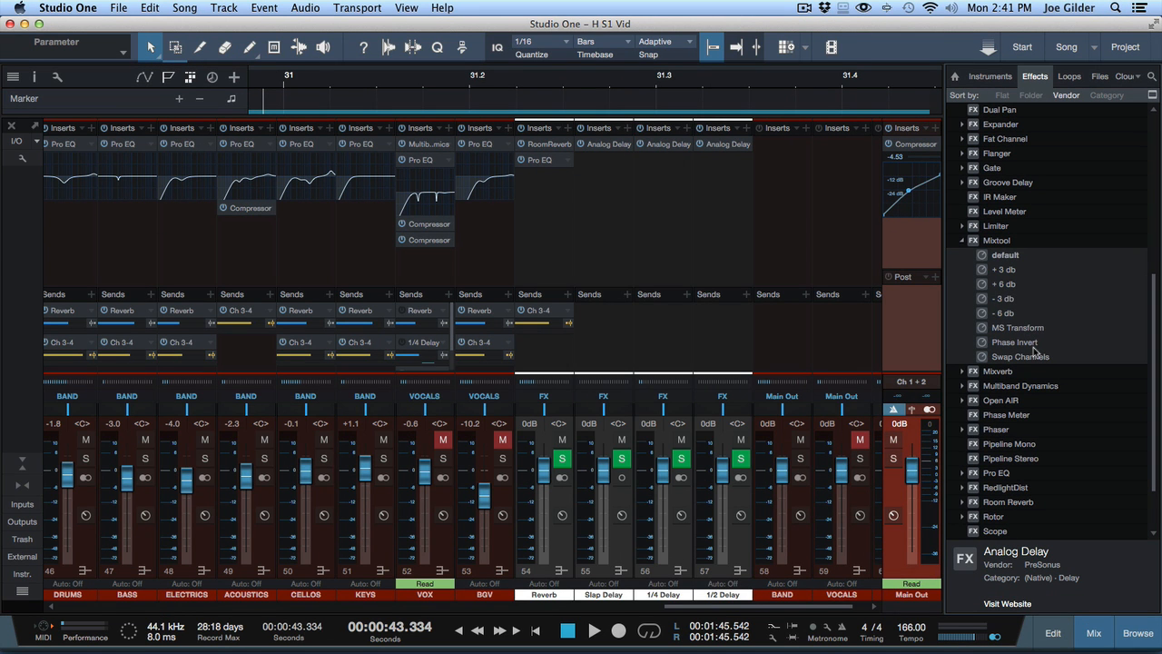
pyautogui.click(711, 233)
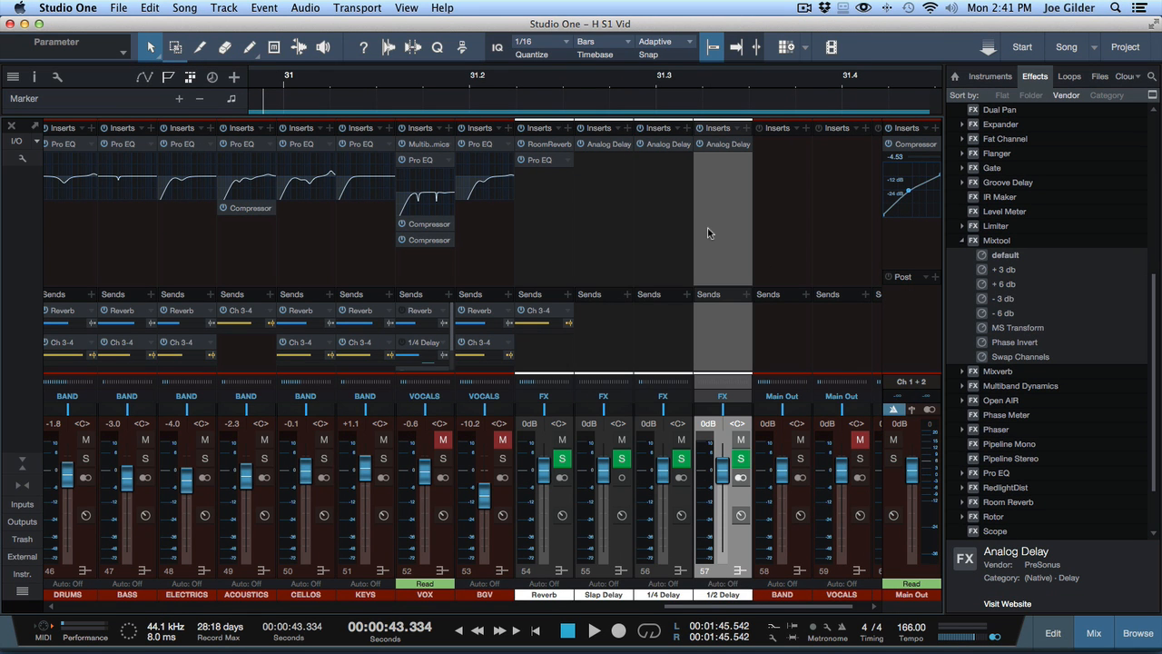